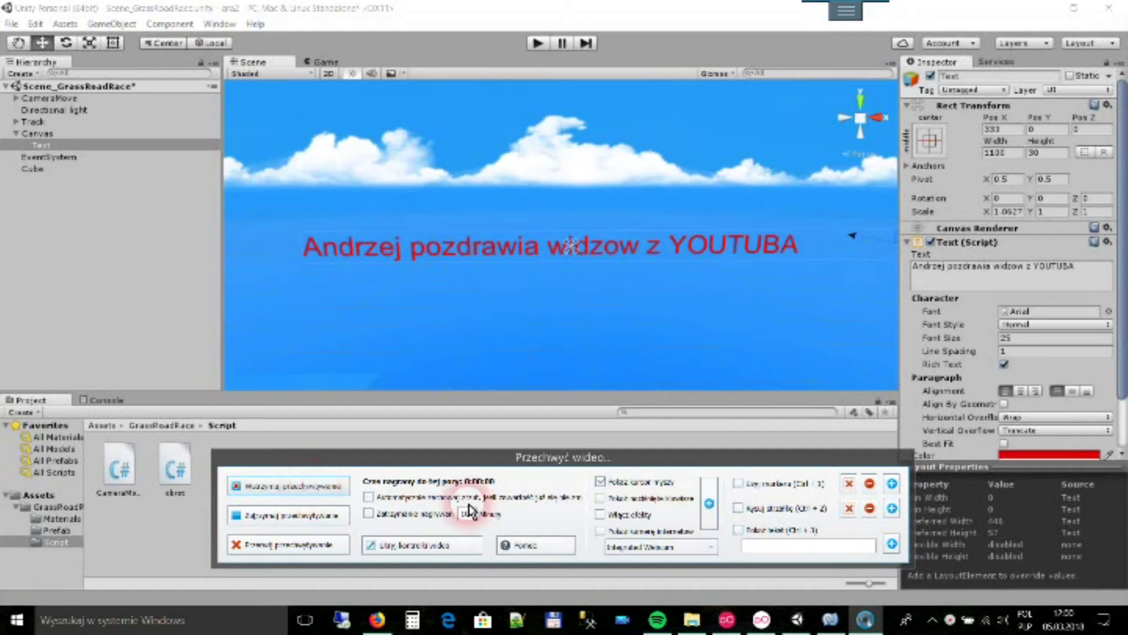
Append a ' :)' smiley after YOUTUBA in the Text component's greeting
{"action": "left_click", "coordinate": [446, 544]}
{"action": "scroll", "coordinate": [516, 262], "scroll_direction": "up", "scroll_amount": 2}
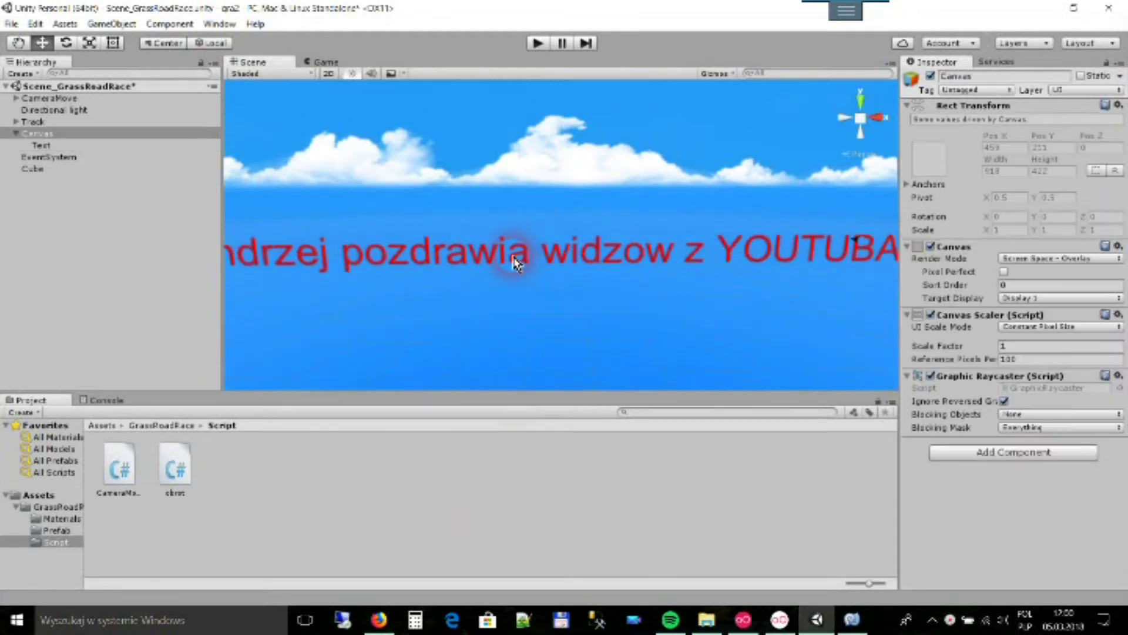
{"action": "scroll", "coordinate": [516, 261], "scroll_direction": "down", "scroll_amount": 2}
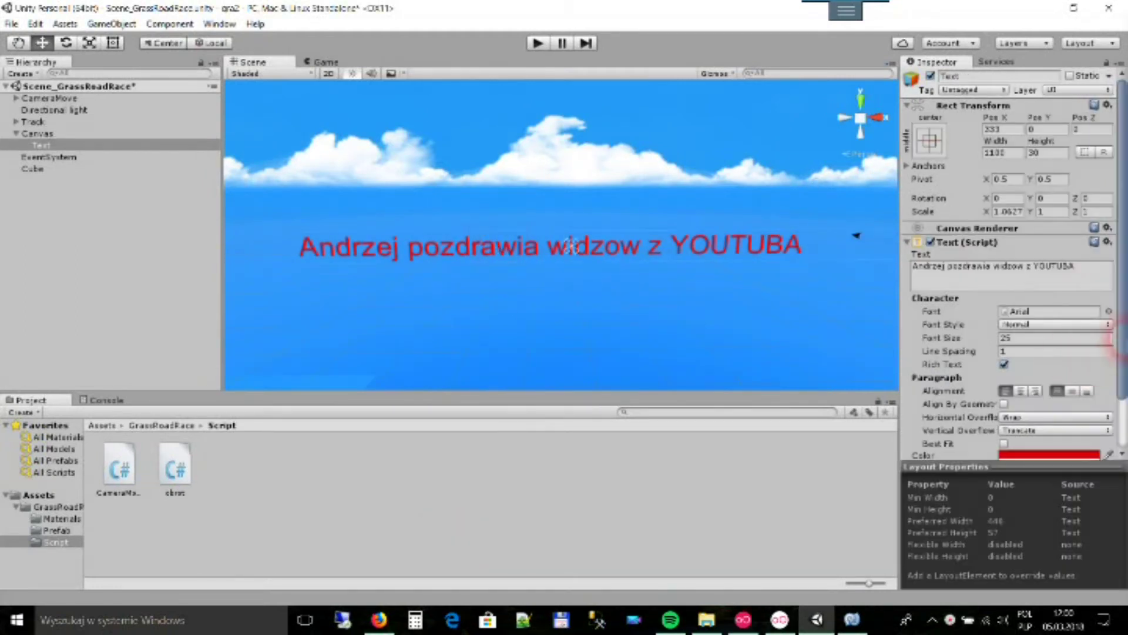
{"action": "left_click_drag", "start_coordinate": [1121, 317], "coordinate": [1121, 386]}
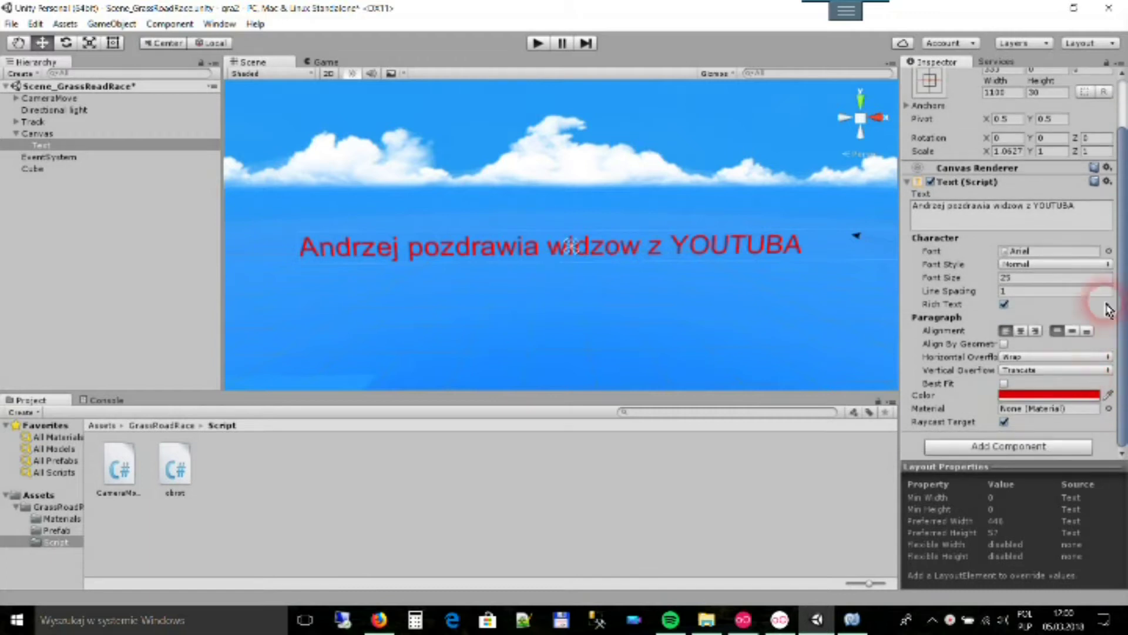
{"action": "left_click", "coordinate": [1032, 210]}
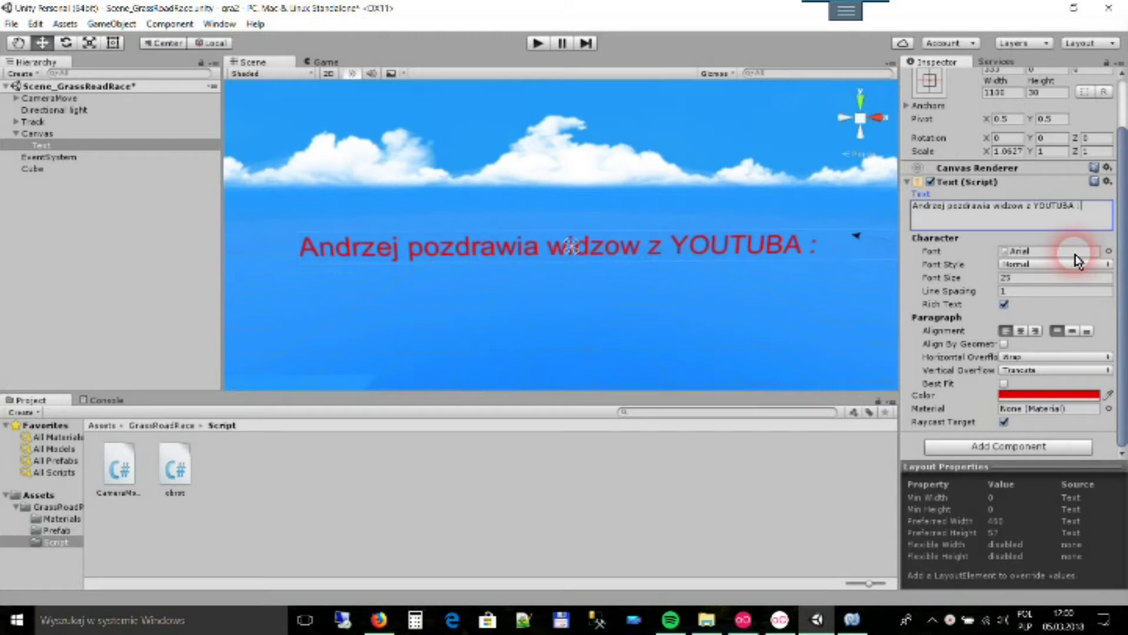
{"action": "type", "text": ")"}
{"action": "key", "text": "Return"}
Change the greeting text colour from red to bright green 01FF6BFF
{"action": "left_click", "coordinate": [1063, 404]}
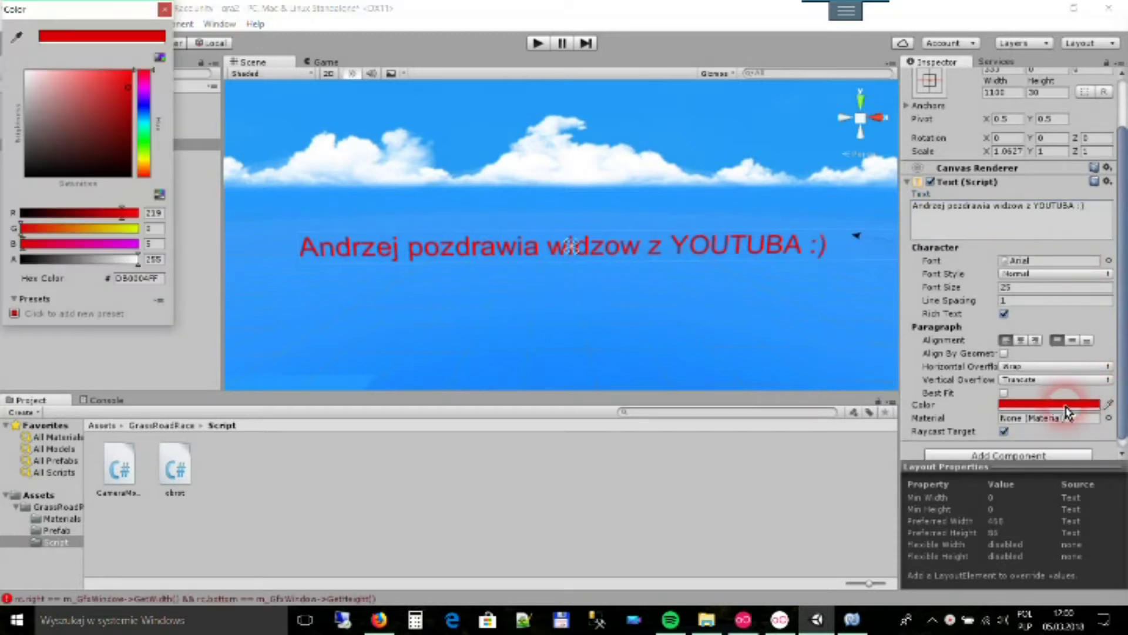
{"action": "left_click_drag", "start_coordinate": [44, 113], "coordinate": [63, 151]}
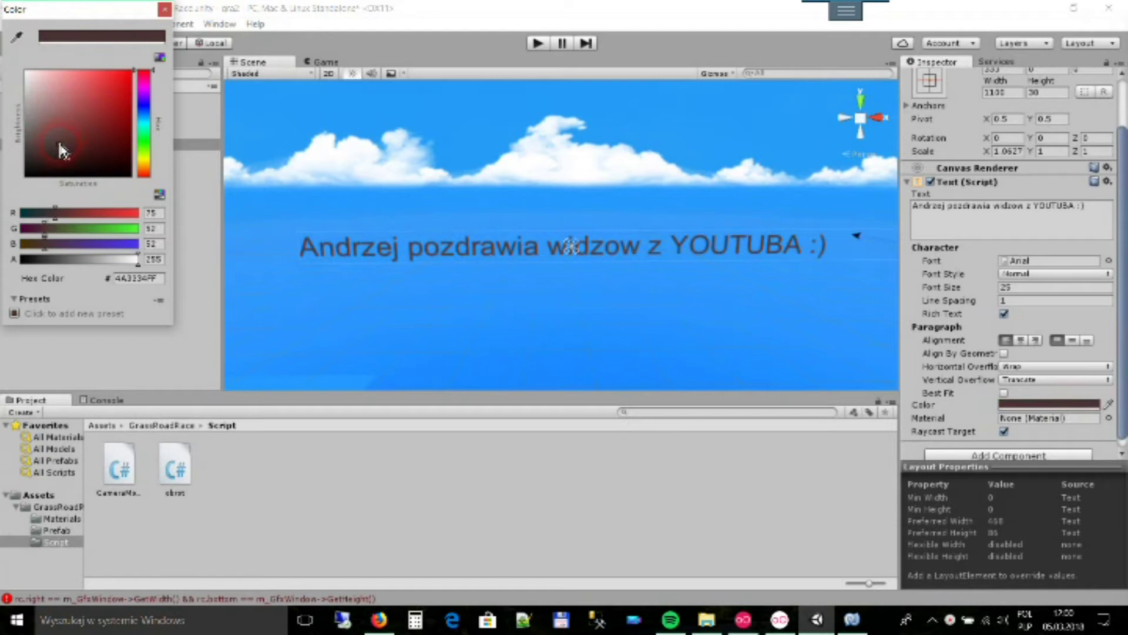
{"action": "left_click_drag", "start_coordinate": [144, 71], "coordinate": [144, 165]}
{"action": "mouse_move", "coordinate": [108, 120]}
{"action": "left_mouse_down"}
{"action": "mouse_move", "coordinate": [118, 87]}
{"action": "mouse_move", "coordinate": [138, 80]}
{"action": "mouse_move", "coordinate": [149, 152]}
{"action": "mouse_move", "coordinate": [164, 143]}
{"action": "left_mouse_up"}
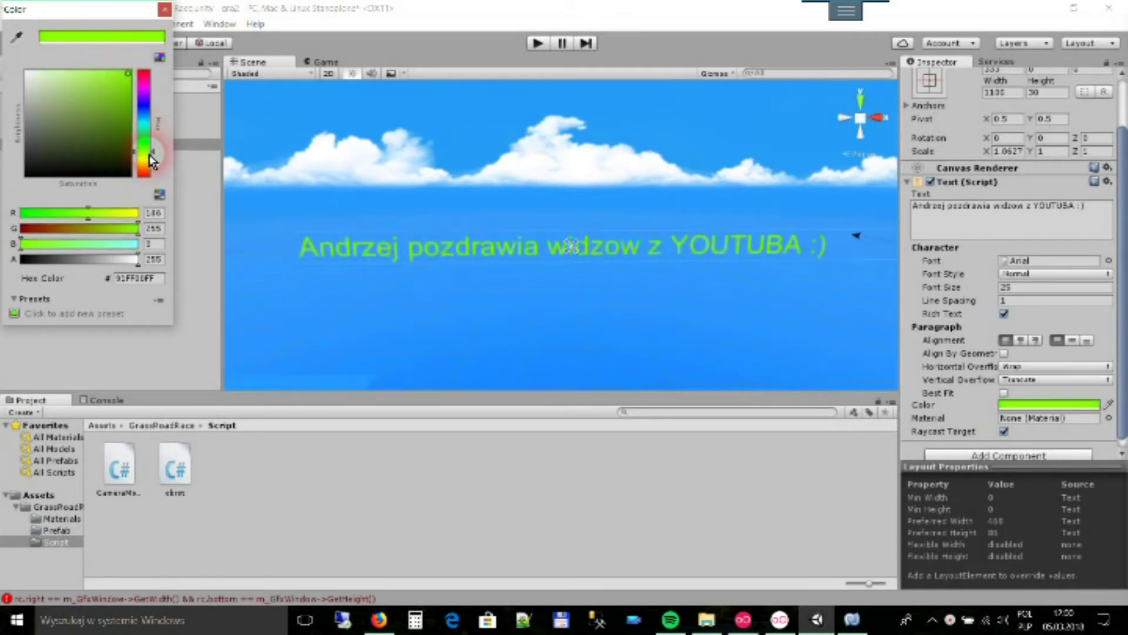
{"action": "left_click", "coordinate": [165, 9]}
{"action": "left_click", "coordinate": [665, 295]}
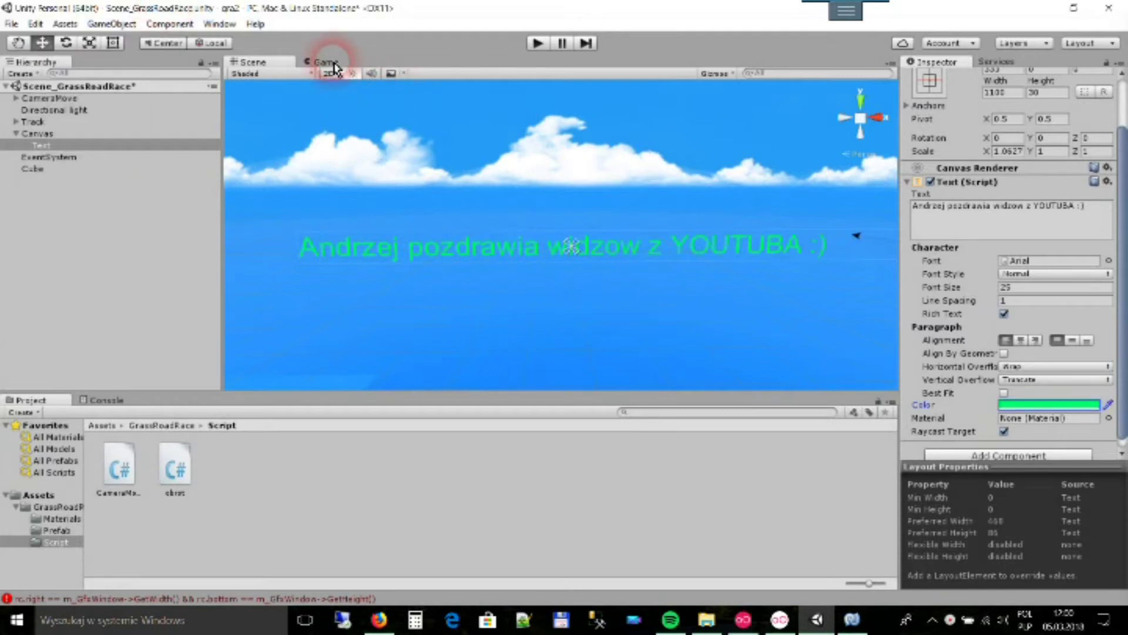
Frame the Track in the Scene view, zoom in, then frame the tilted Cube
{"action": "scroll", "coordinate": [594, 277], "scroll_direction": "down", "scroll_amount": 5}
{"action": "scroll", "coordinate": [605, 310], "scroll_direction": "up", "scroll_amount": 5}
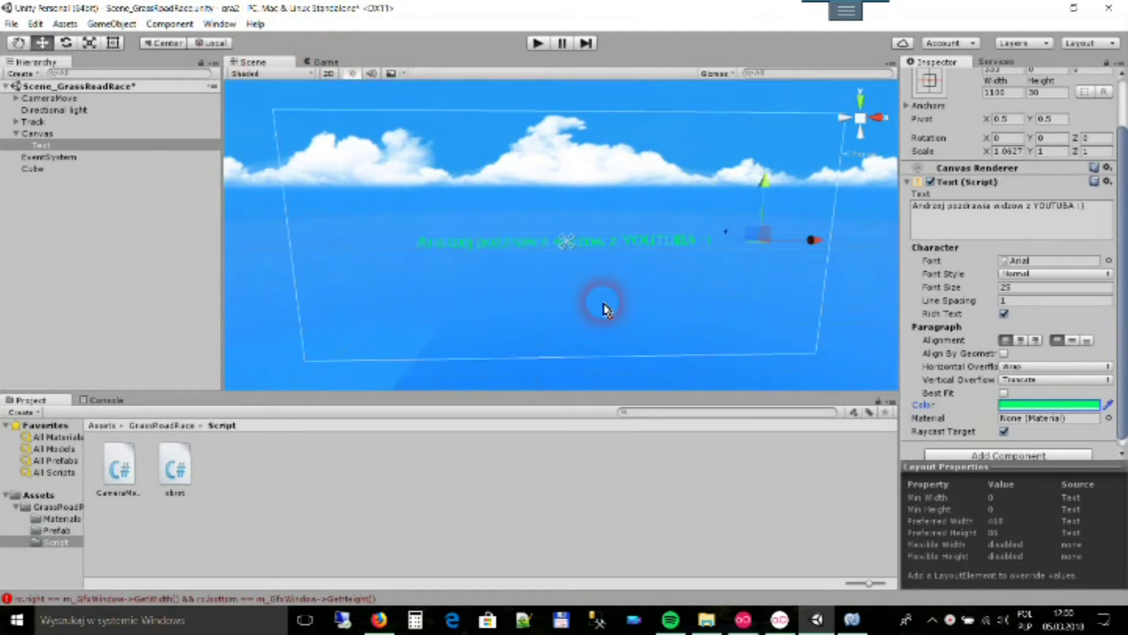
{"action": "left_click", "coordinate": [31, 122]}
{"action": "double_click", "coordinate": [31, 123]}
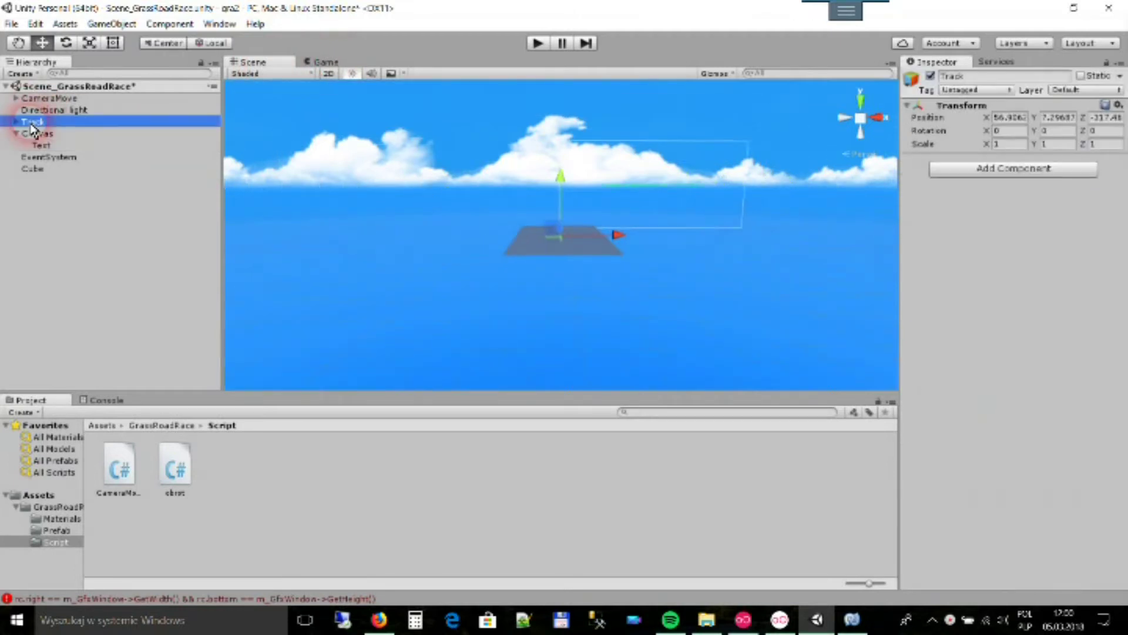
{"action": "scroll", "coordinate": [561, 245], "scroll_direction": "up", "scroll_amount": 3}
{"action": "scroll", "coordinate": [560, 243], "scroll_direction": "up", "scroll_amount": 2}
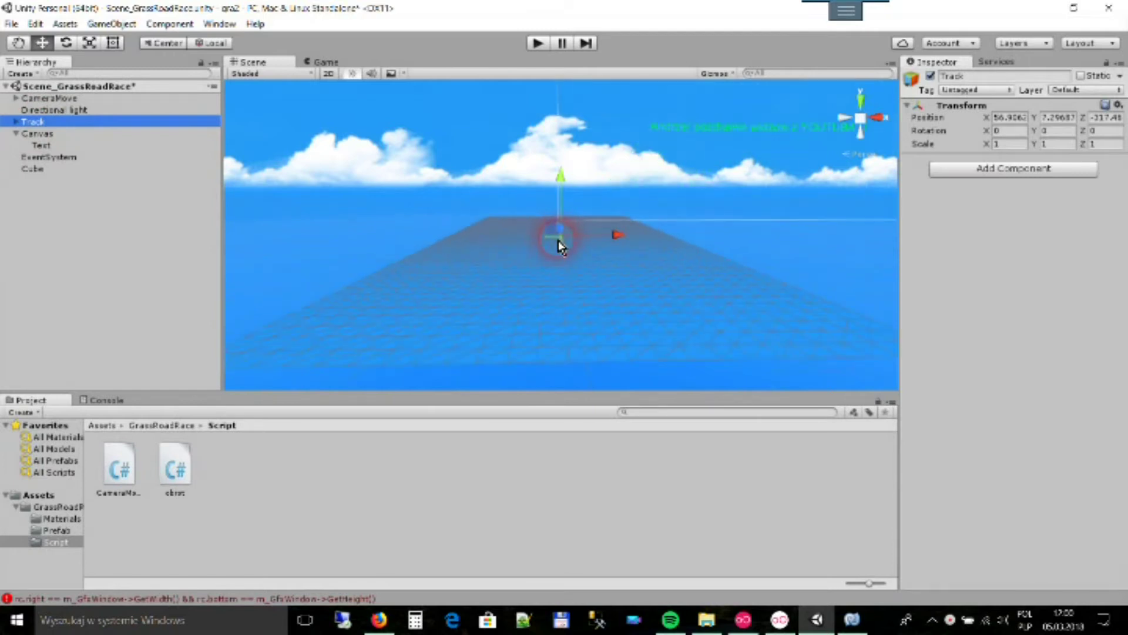
{"action": "scroll", "coordinate": [562, 245], "scroll_direction": "up", "scroll_amount": 2}
{"action": "scroll", "coordinate": [585, 307], "scroll_direction": "up", "scroll_amount": 2}
{"action": "scroll", "coordinate": [581, 311], "scroll_direction": "up", "scroll_amount": 2}
{"action": "scroll", "coordinate": [576, 300], "scroll_direction": "up", "scroll_amount": 2}
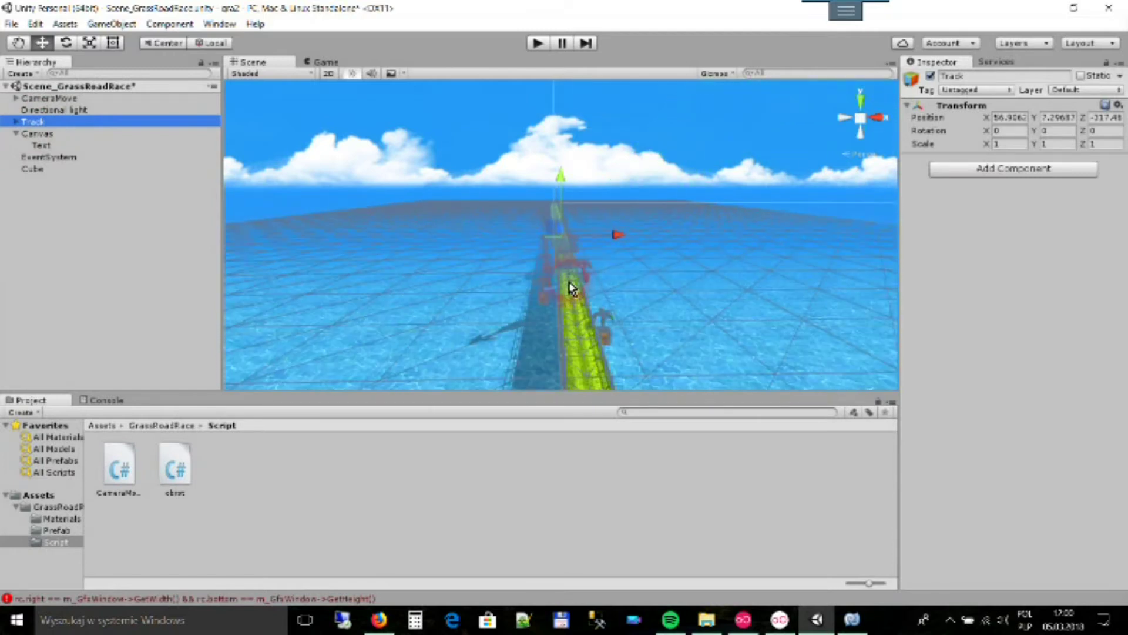
{"action": "double_click", "coordinate": [31, 168]}
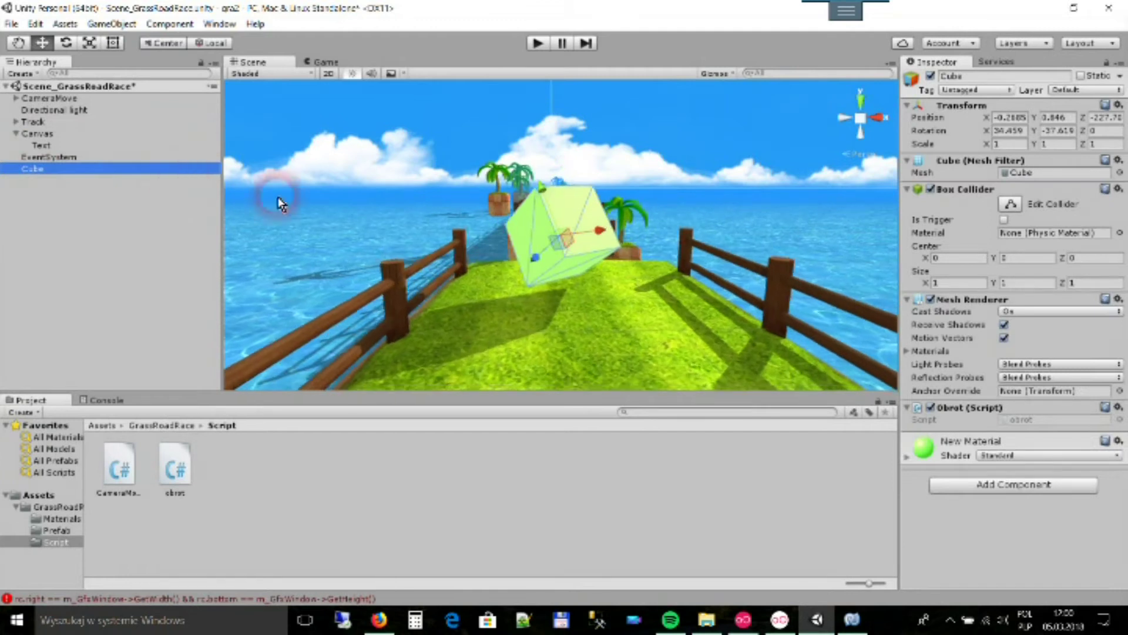
Select the cube's New Material in the GrassRoadRace asset folder
{"action": "scroll", "coordinate": [567, 229], "scroll_direction": "up", "scroll_amount": 2}
{"action": "scroll", "coordinate": [566, 228], "scroll_direction": "up", "scroll_amount": 2}
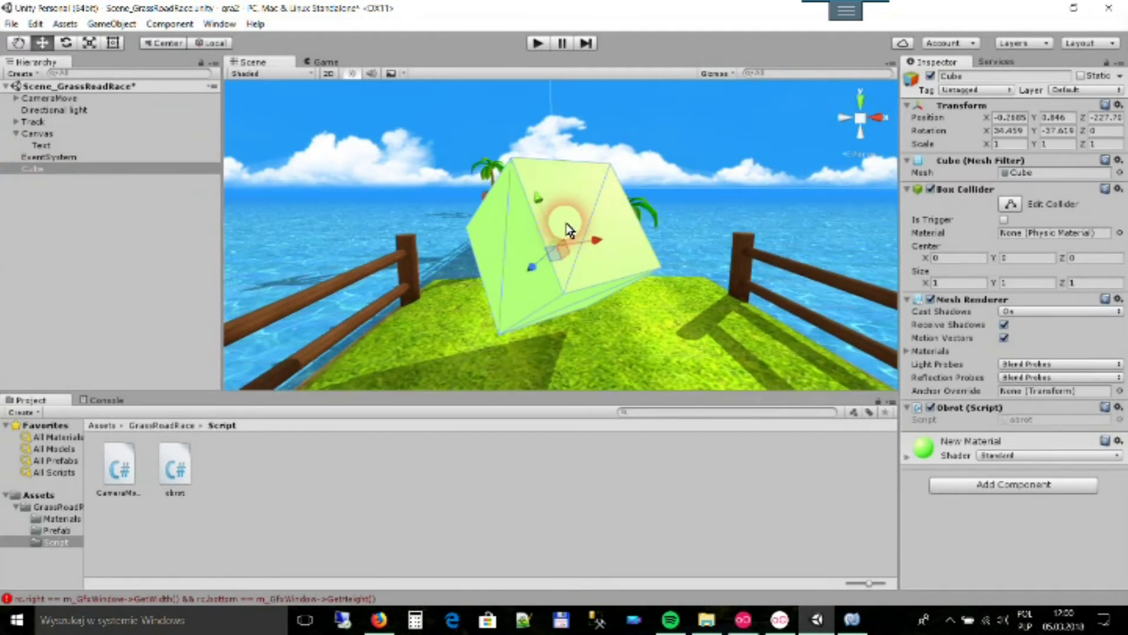
{"action": "left_click", "coordinate": [161, 425]}
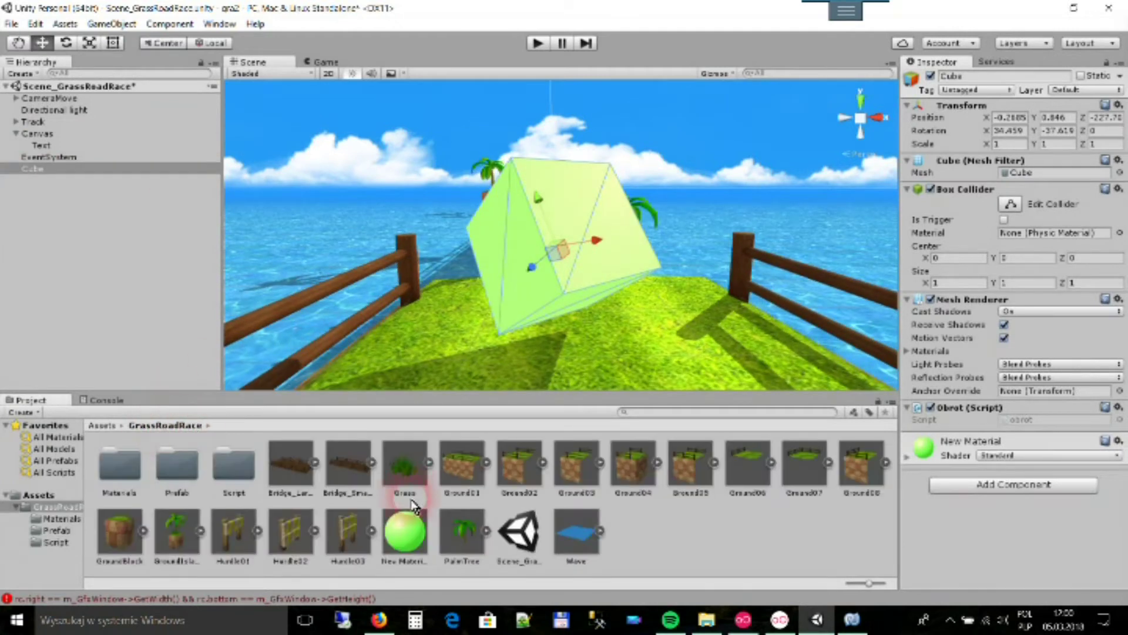
{"action": "left_click", "coordinate": [404, 534]}
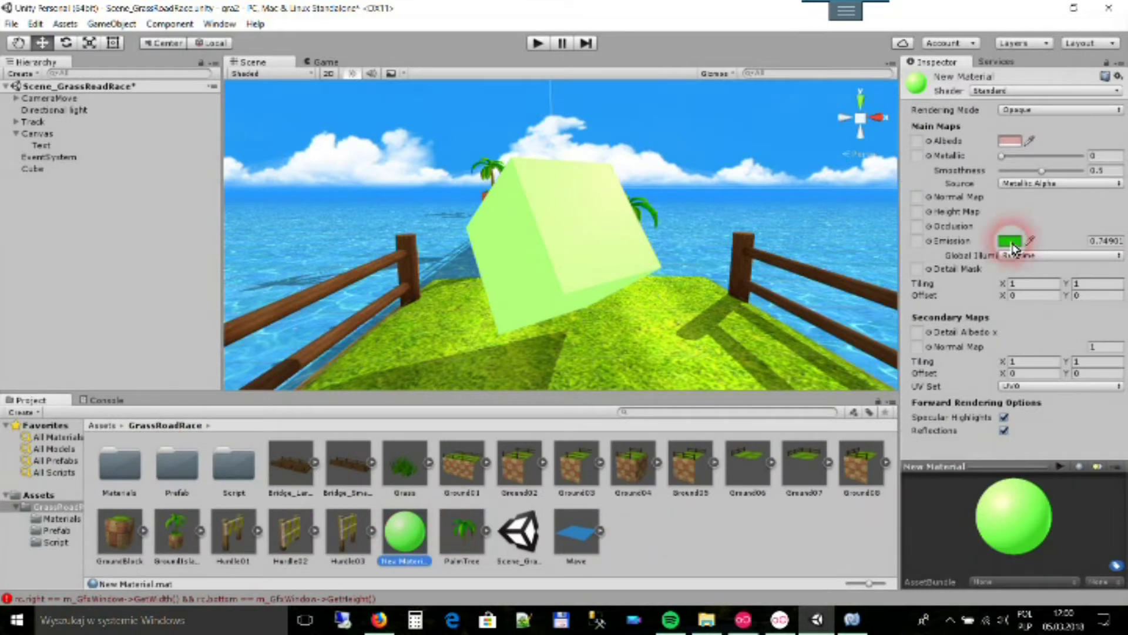
Set New Material's emission colour to yellow at 0.75 intensity
{"action": "left_click", "coordinate": [1010, 240]}
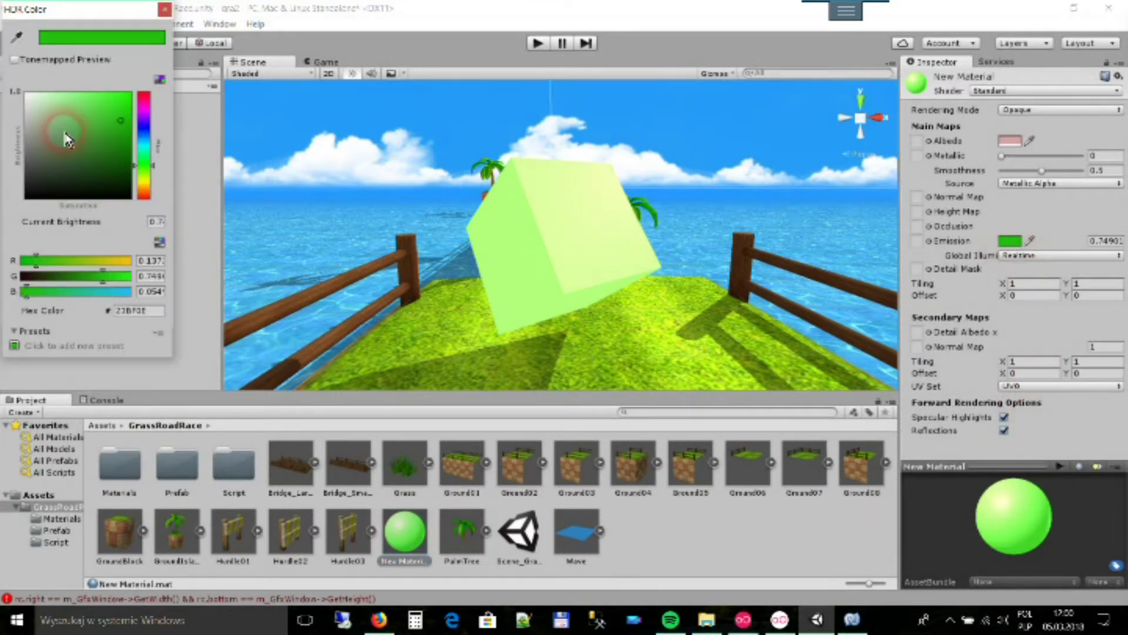
{"action": "left_click", "coordinate": [148, 105]}
{"action": "mouse_move", "coordinate": [123, 135]}
{"action": "left_mouse_down"}
{"action": "mouse_move", "coordinate": [103, 186]}
{"action": "mouse_move", "coordinate": [42, 129]}
{"action": "mouse_move", "coordinate": [70, 188]}
{"action": "left_mouse_up"}
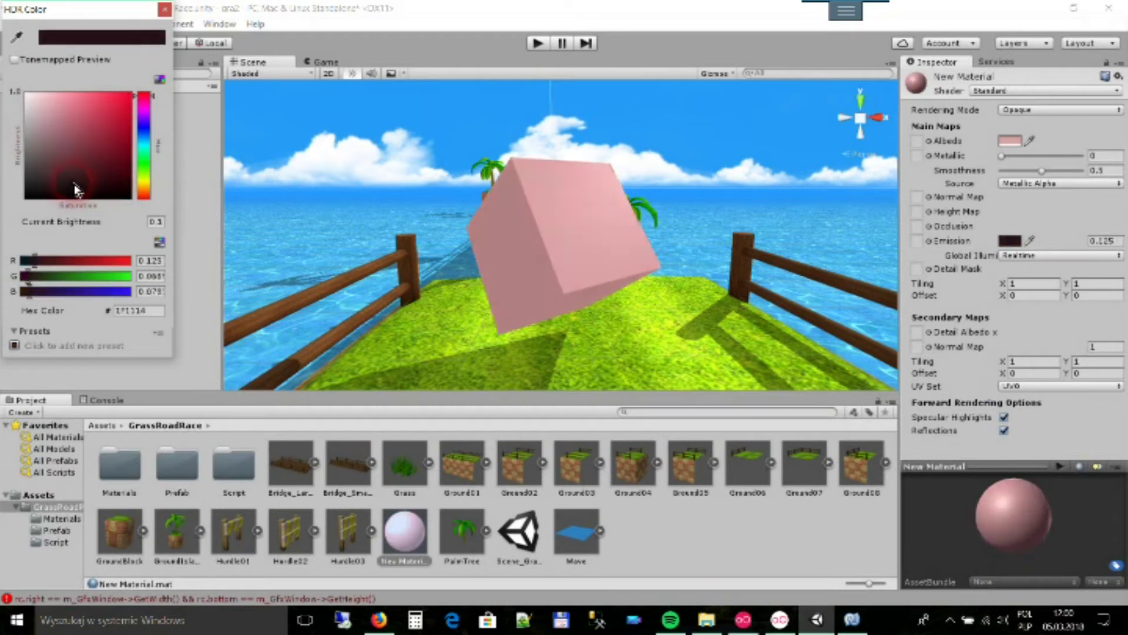
{"action": "left_click", "coordinate": [144, 182]}
{"action": "left_click", "coordinate": [126, 106]}
{"action": "left_click_drag", "start_coordinate": [127, 104], "coordinate": [117, 121]}
{"action": "left_click_drag", "start_coordinate": [523, 171], "coordinate": [538, 229], "text": "alt"}
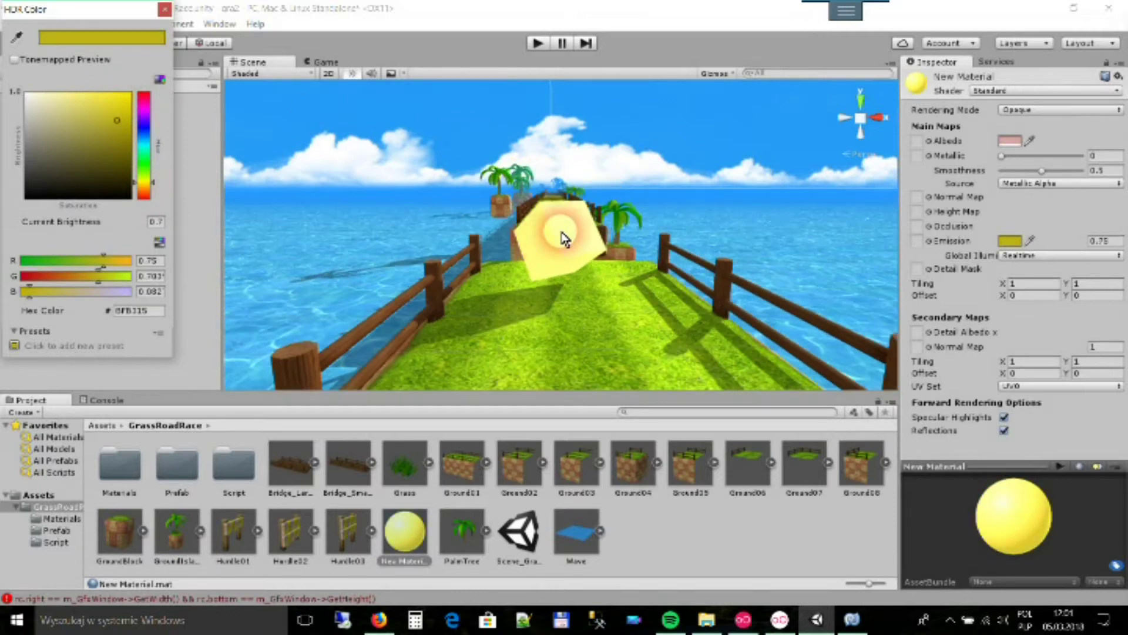
{"action": "left_click", "coordinate": [537, 44]}
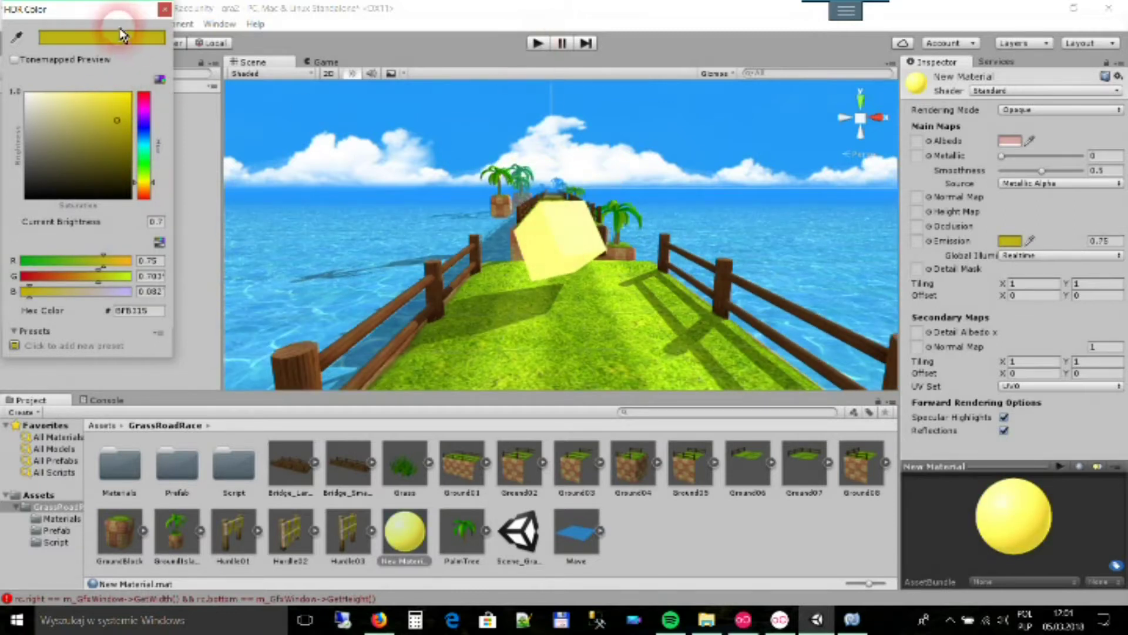
{"action": "left_click", "coordinate": [165, 10]}
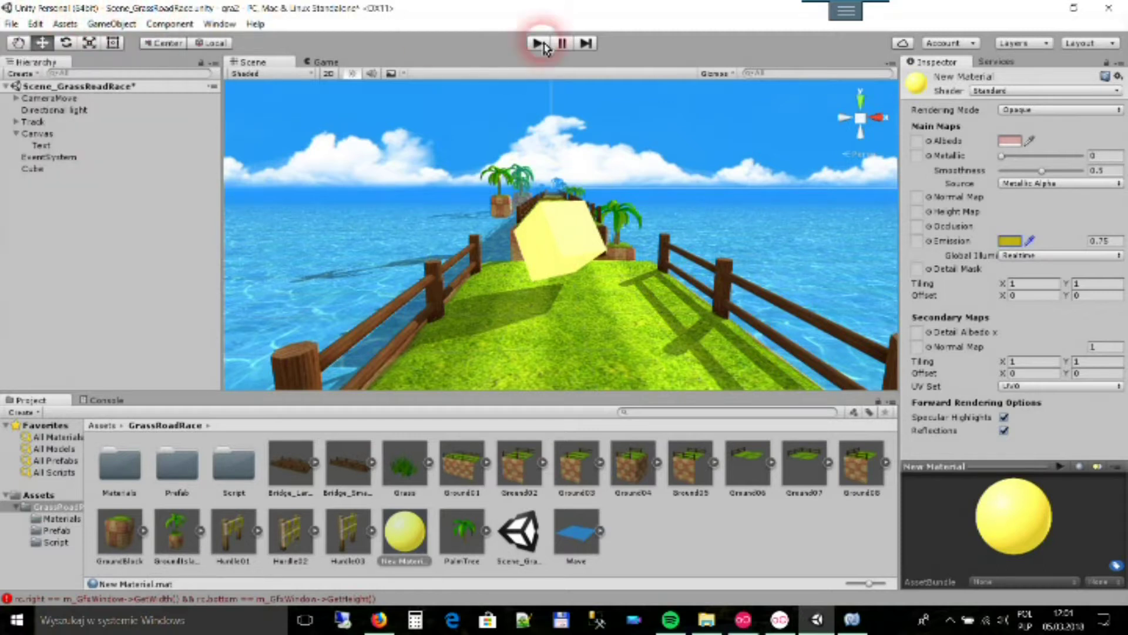
Open the PalmTree asset, close the Paint 3D window it launched, and pull the view back
{"action": "left_click", "coordinate": [11, 23]}
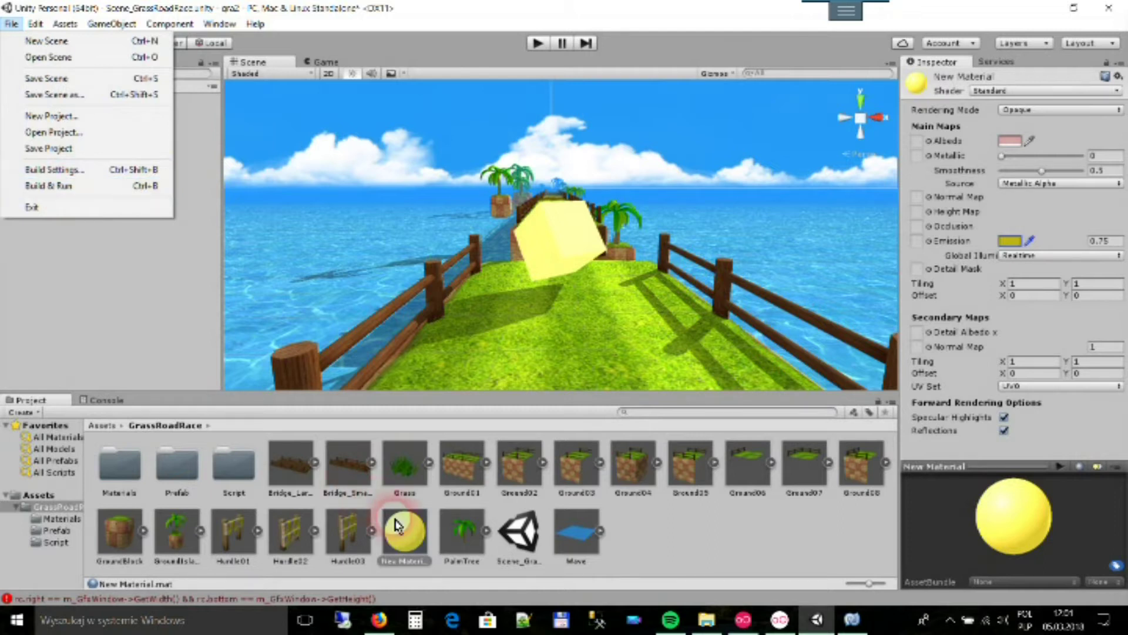
{"action": "double_click", "coordinate": [462, 529]}
{"action": "left_click", "coordinate": [1110, 12]}
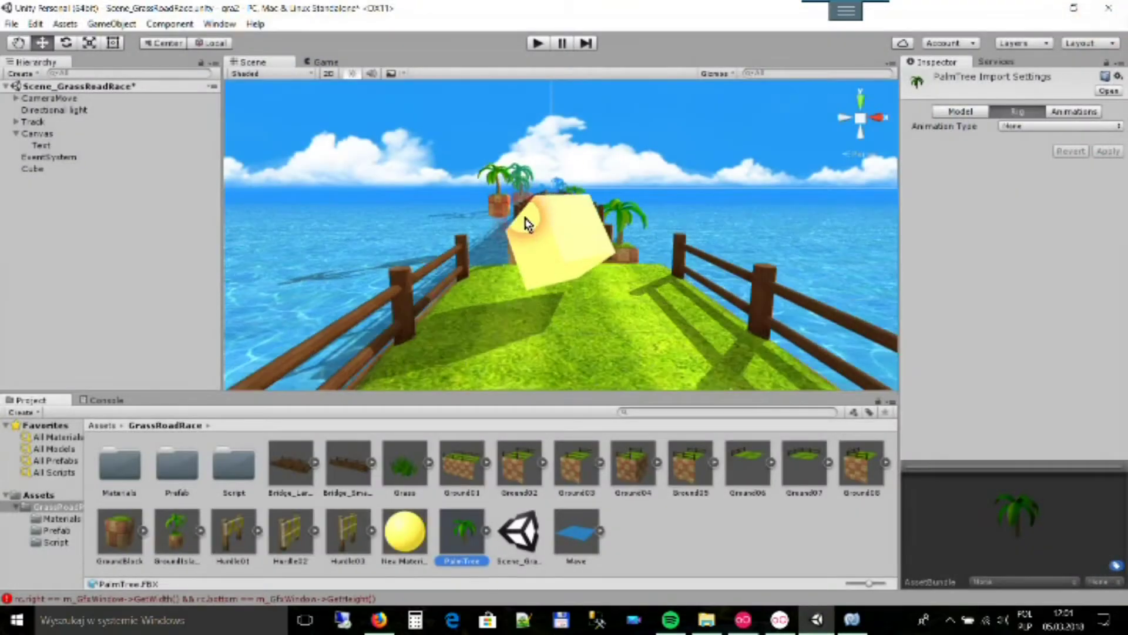
{"action": "right_click_drag", "start_coordinate": [527, 223], "coordinate": [578, 274]}
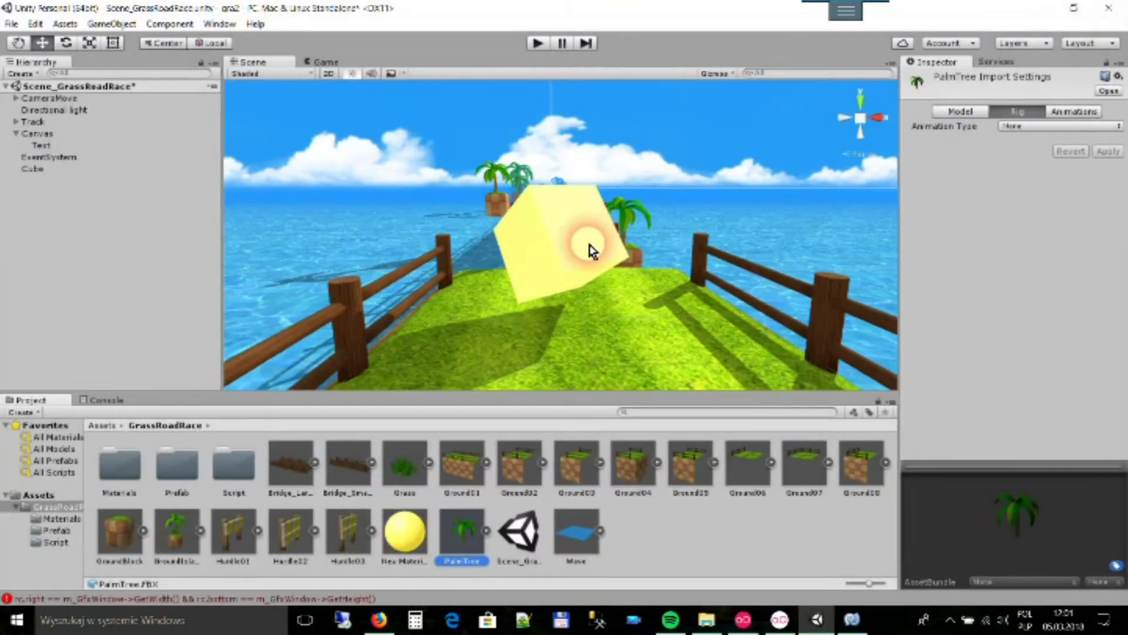
Frame the yellow cube, then duplicate Cube in the Hierarchy to create Cube (1)
{"action": "left_click", "coordinate": [579, 274]}
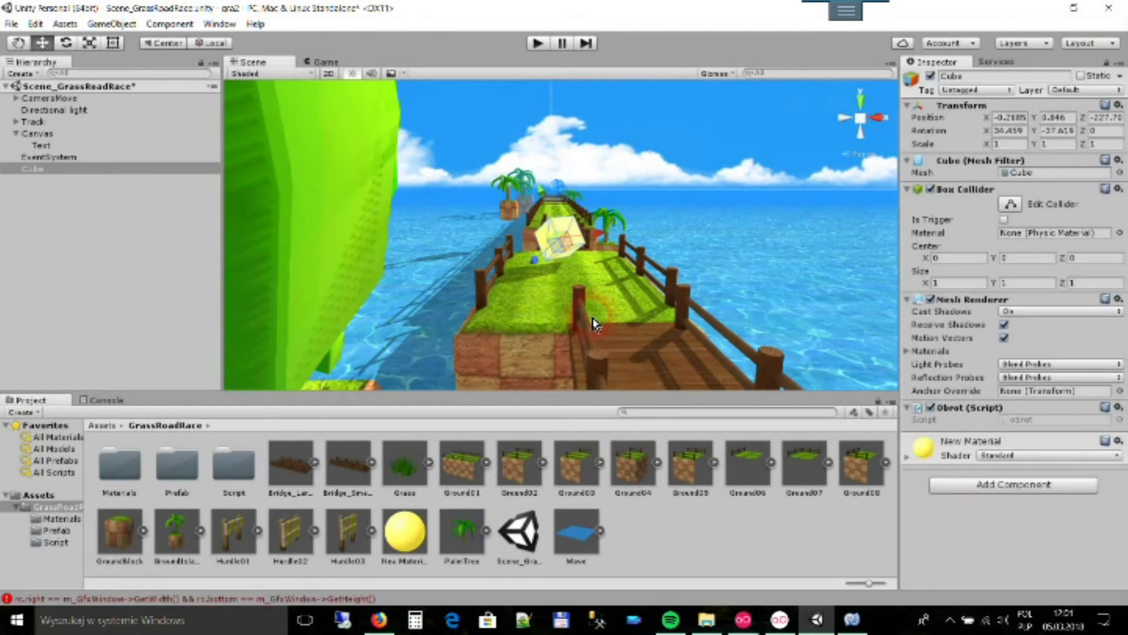
{"action": "key", "text": "f"}
{"action": "left_click_drag", "start_coordinate": [600, 367], "coordinate": [586, 322], "text": "alt"}
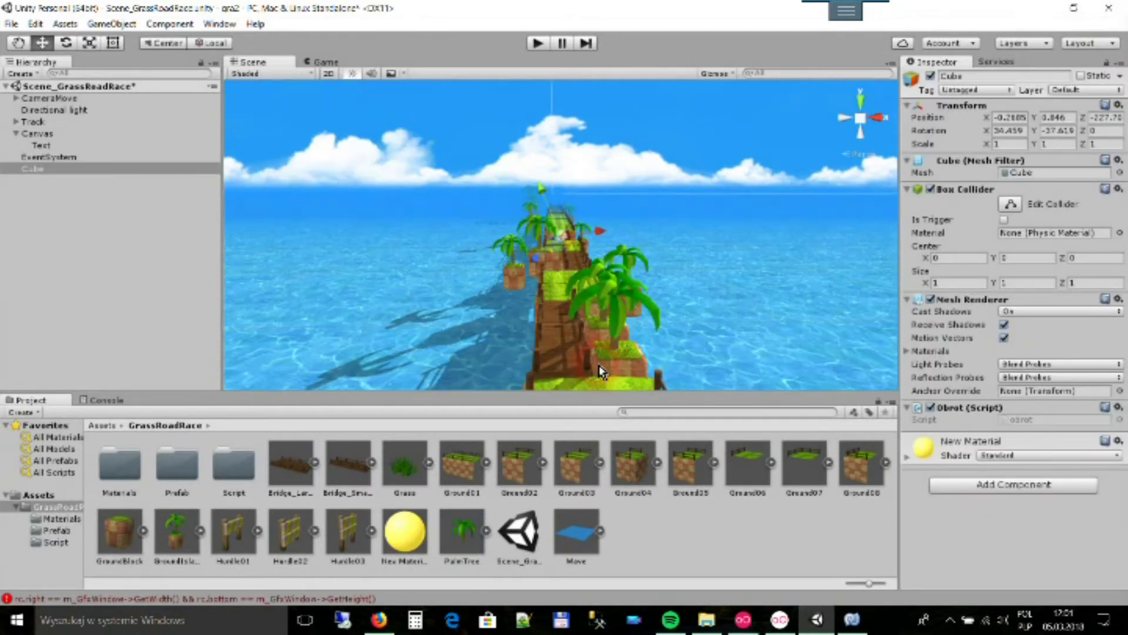
{"action": "right_click", "coordinate": [37, 173]}
{"action": "left_click", "coordinate": [93, 232]}
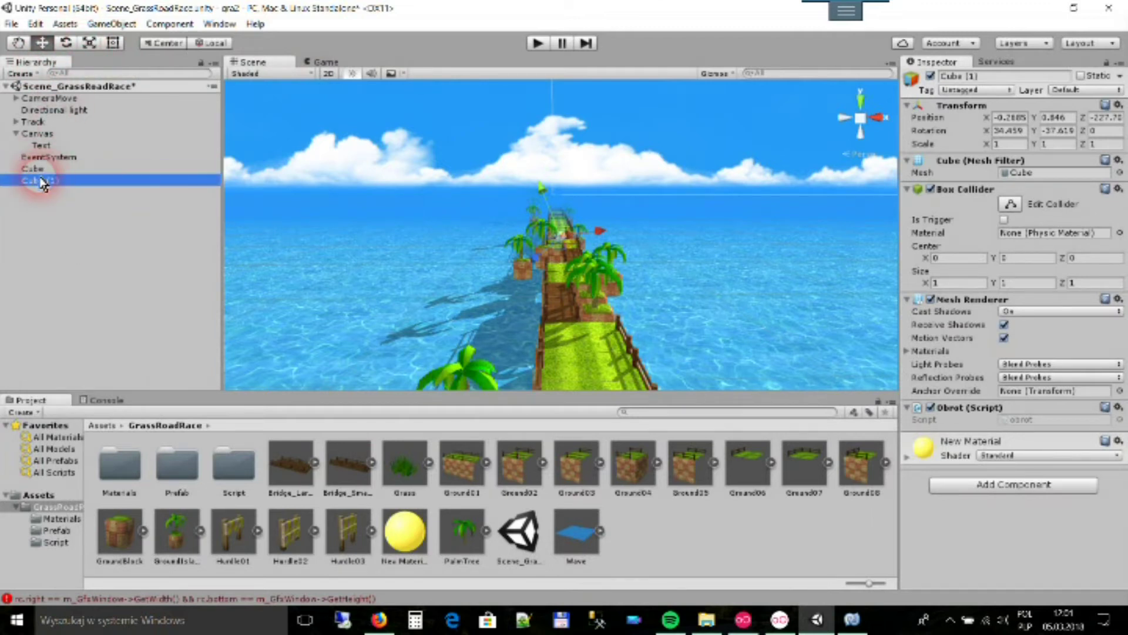
Frame Cube (1) and navigate the view toward the bridge islands and along the track
{"action": "key", "text": "f"}
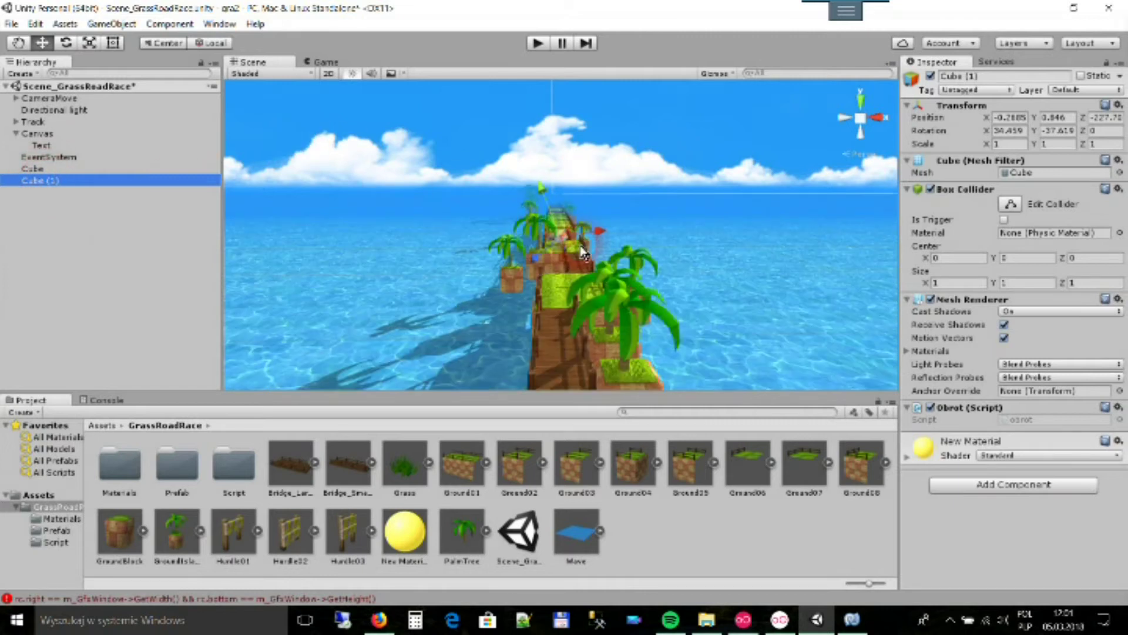
{"action": "mouse_move", "coordinate": [579, 266]}
{"action": "left_mouse_down", "text": "alt"}
{"action": "mouse_move", "coordinate": [543, 269]}
{"action": "mouse_move", "coordinate": [628, 130]}
{"action": "mouse_move", "coordinate": [713, 254]}
{"action": "mouse_move", "coordinate": [612, 312]}
{"action": "mouse_move", "coordinate": [582, 347]}
{"action": "mouse_move", "coordinate": [483, 332]}
{"action": "mouse_move", "coordinate": [508, 313]}
{"action": "left_mouse_up", "text": "alt"}
{"action": "scroll", "coordinate": [588, 320], "scroll_direction": "down", "scroll_amount": 5}
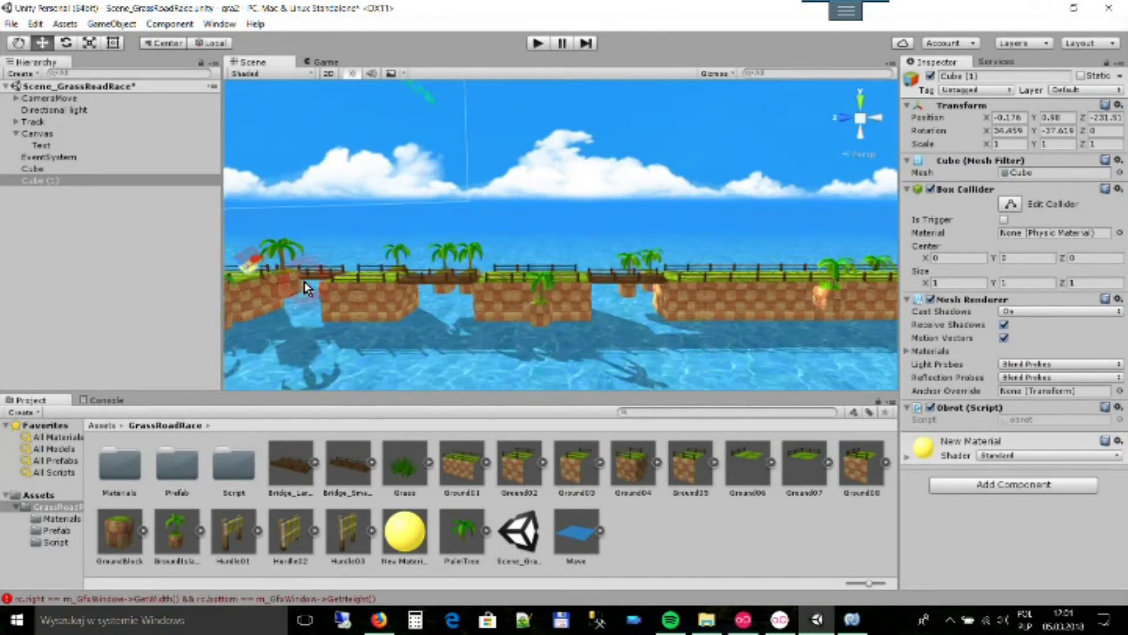
{"action": "left_click_drag", "start_coordinate": [509, 313], "coordinate": [461, 300], "text": "alt"}
{"action": "scroll", "coordinate": [460, 300], "scroll_direction": "up", "scroll_amount": 2}
{"action": "scroll", "coordinate": [470, 294], "scroll_direction": "up", "scroll_amount": 3}
{"action": "scroll", "coordinate": [487, 285], "scroll_direction": "up", "scroll_amount": 3}
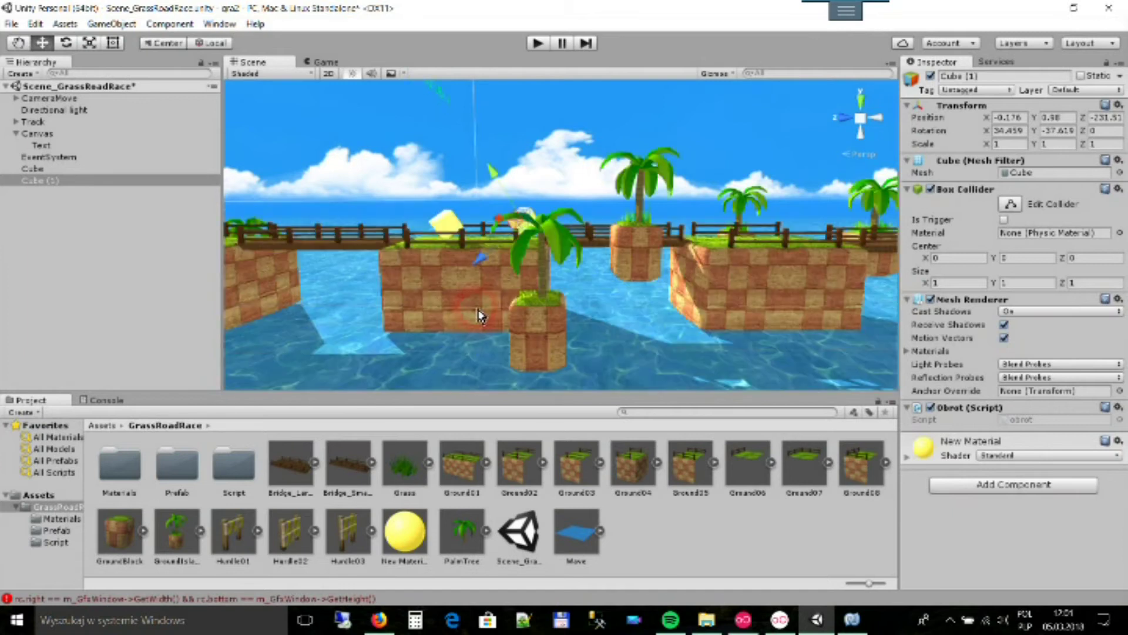
{"action": "scroll", "coordinate": [505, 273], "scroll_direction": "up", "scroll_amount": 3}
{"action": "scroll", "coordinate": [505, 276], "scroll_direction": "down", "scroll_amount": 3}
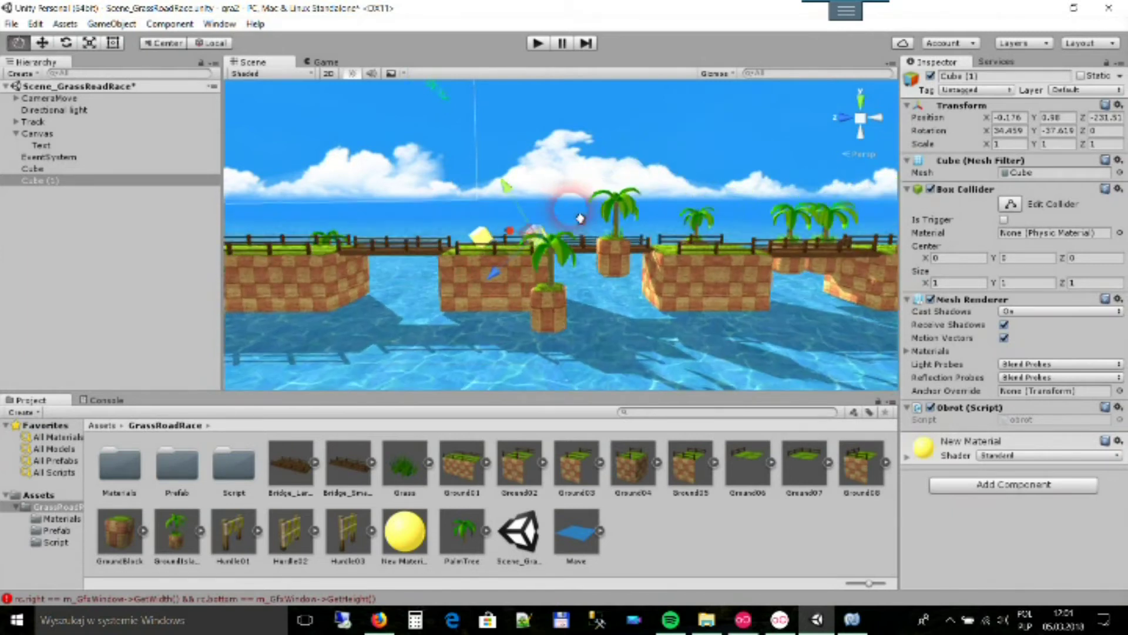
{"action": "scroll", "coordinate": [482, 235], "scroll_direction": "up", "scroll_amount": 3}
{"action": "scroll", "coordinate": [511, 276], "scroll_direction": "up", "scroll_amount": 3}
{"action": "mouse_move", "coordinate": [503, 286]}
{"action": "left_mouse_down"}
{"action": "mouse_move", "coordinate": [646, 320]}
{"action": "mouse_move", "coordinate": [772, 262]}
{"action": "left_mouse_up"}
{"action": "scroll", "coordinate": [646, 327], "scroll_direction": "down", "scroll_amount": 2}
{"action": "scroll", "coordinate": [646, 329], "scroll_direction": "down", "scroll_amount": 2}
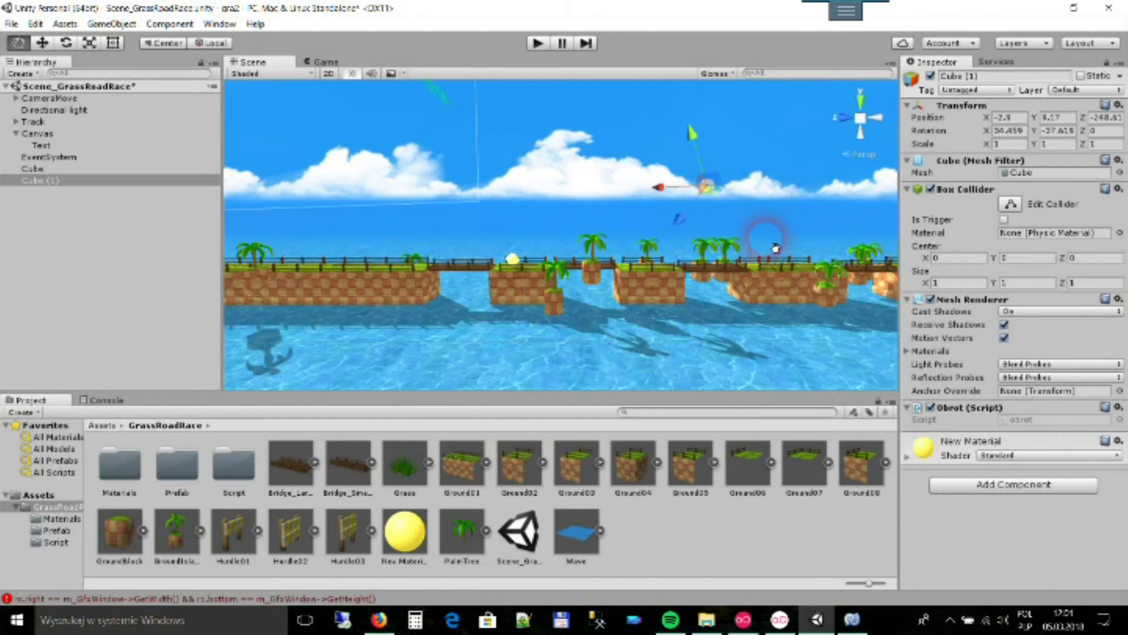
{"action": "middle_click_drag", "start_coordinate": [775, 246], "coordinate": [405, 279]}
Lift Cube (1) into the sky to 12.8, 15.7, -255.9 and pan around to check it
{"action": "left_click", "coordinate": [378, 317]}
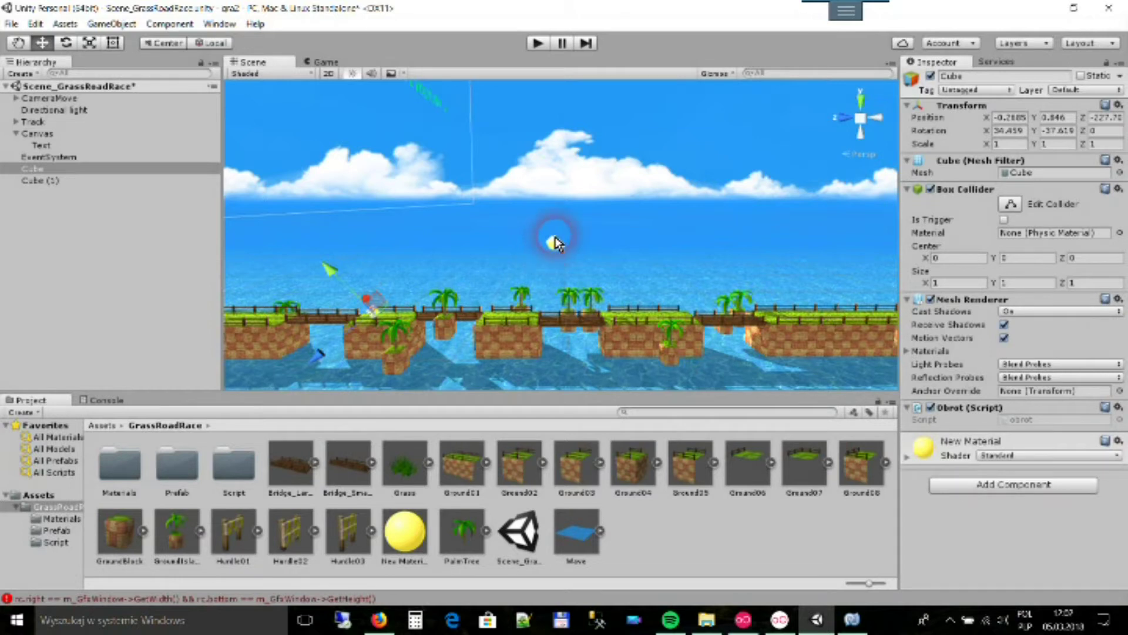
{"action": "left_click", "coordinate": [556, 243]}
{"action": "mouse_move", "coordinate": [522, 245]}
{"action": "left_mouse_down"}
{"action": "mouse_move", "coordinate": [596, 247]}
{"action": "mouse_move", "coordinate": [480, 247]}
{"action": "mouse_move", "coordinate": [632, 235]}
{"action": "left_mouse_up"}
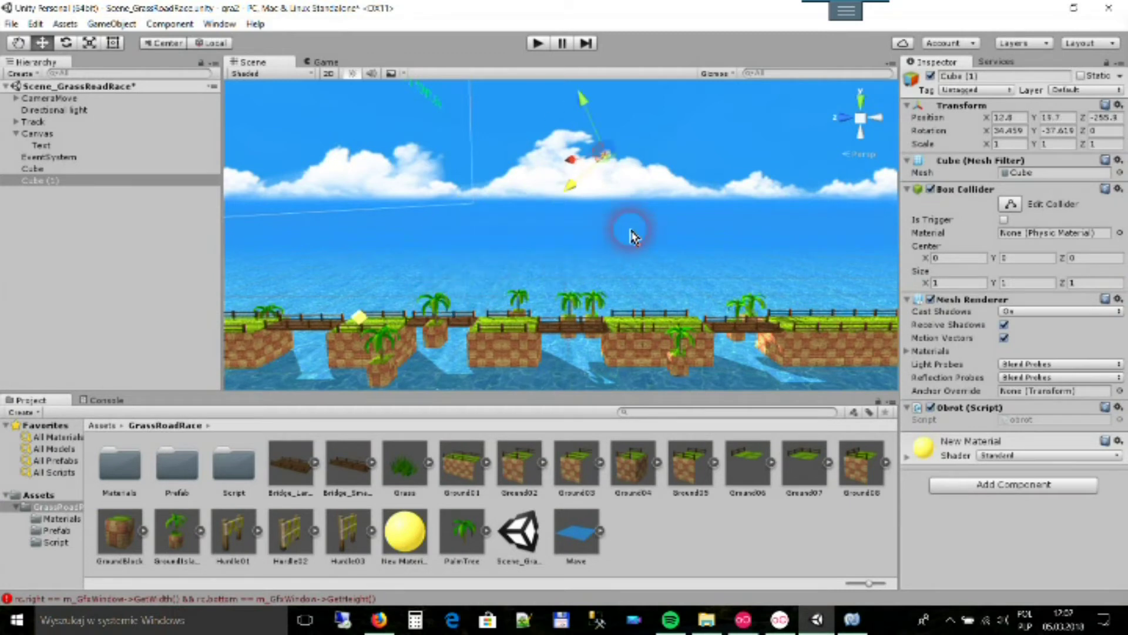
{"action": "scroll", "coordinate": [629, 277], "scroll_direction": "down", "scroll_amount": 2}
{"action": "middle_click_drag", "start_coordinate": [630, 269], "coordinate": [704, 294]}
{"action": "scroll", "coordinate": [703, 294], "scroll_direction": "down", "scroll_amount": 3}
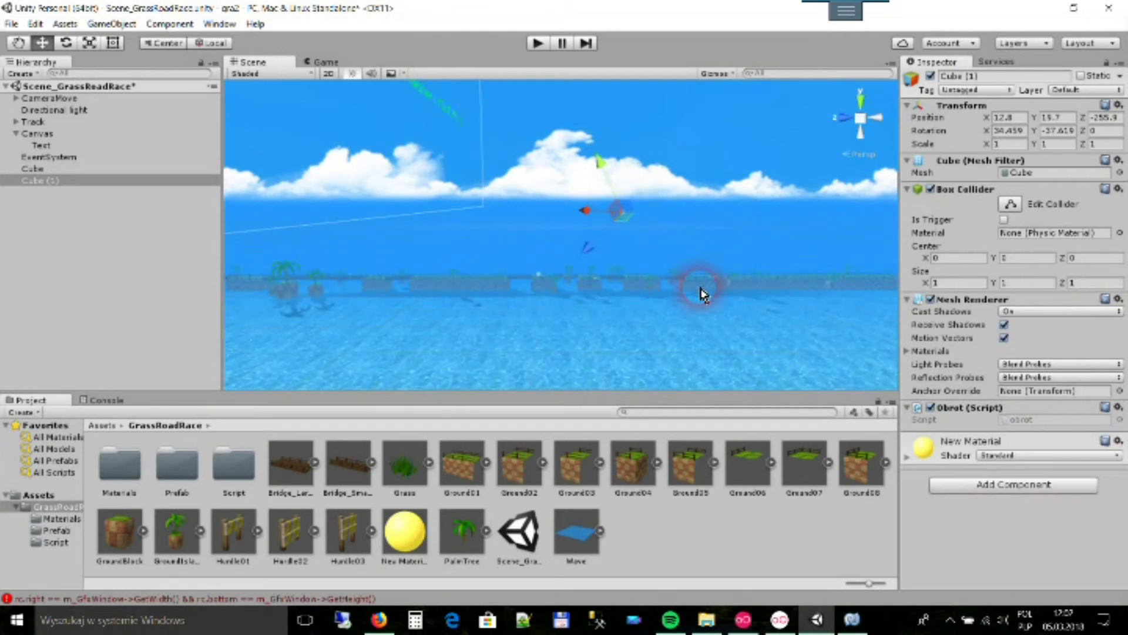
{"action": "scroll", "coordinate": [590, 332], "scroll_direction": "up", "scroll_amount": 2}
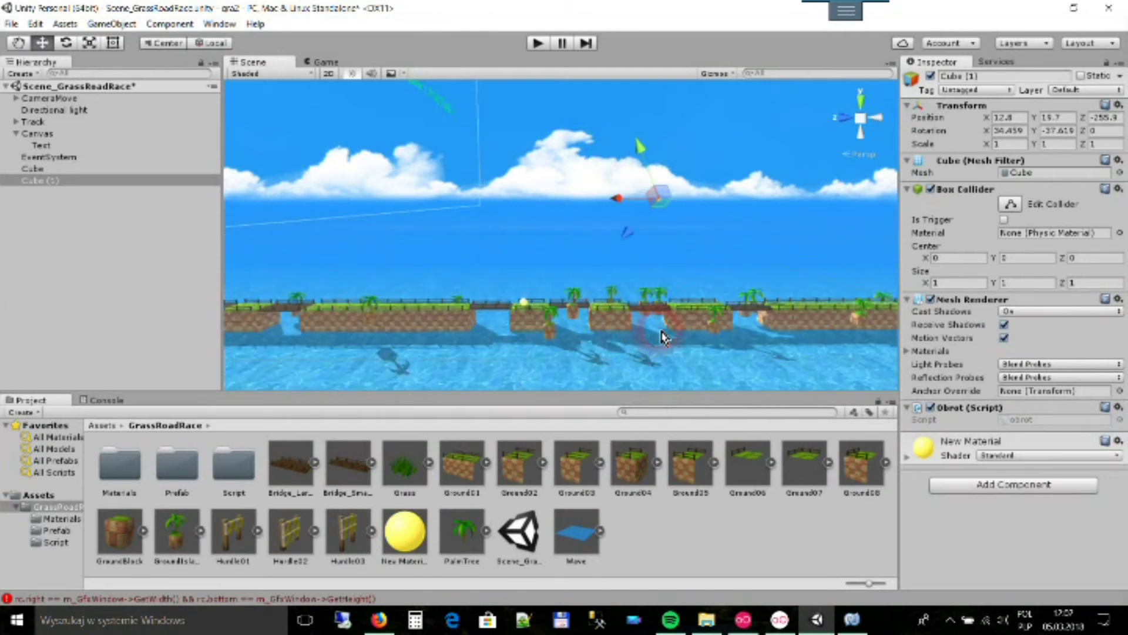
{"action": "right_click_drag", "start_coordinate": [662, 337], "coordinate": [741, 347]}
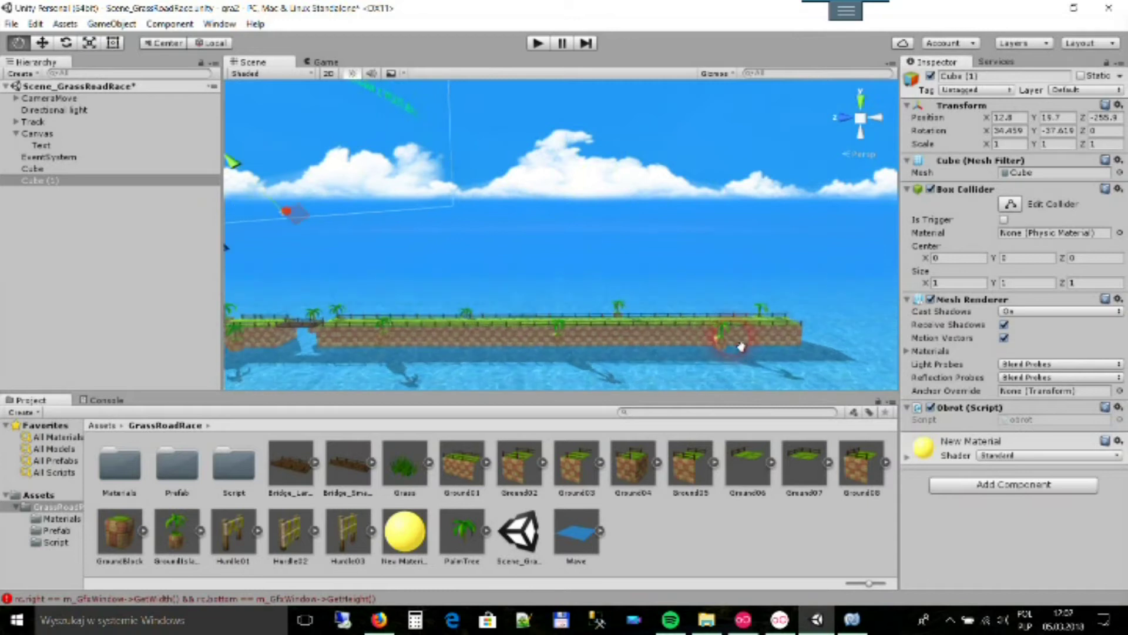
{"action": "right_click_drag", "start_coordinate": [741, 347], "coordinate": [536, 267]}
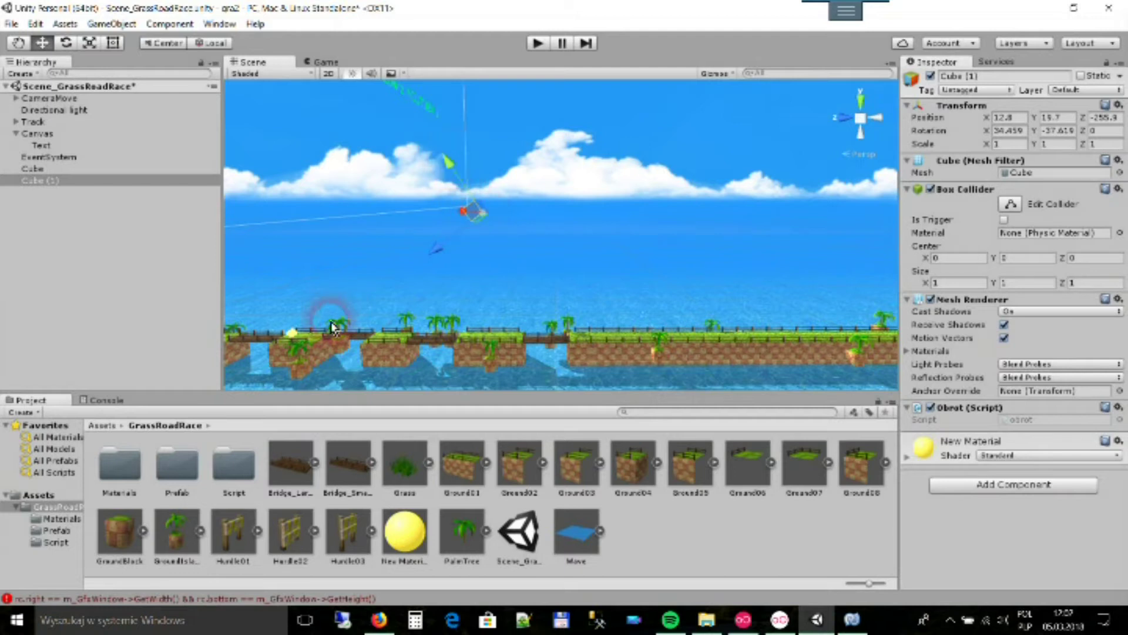
Compare positions with the first cube and copy its Z value into Cube (1)
{"action": "left_click", "coordinate": [293, 339]}
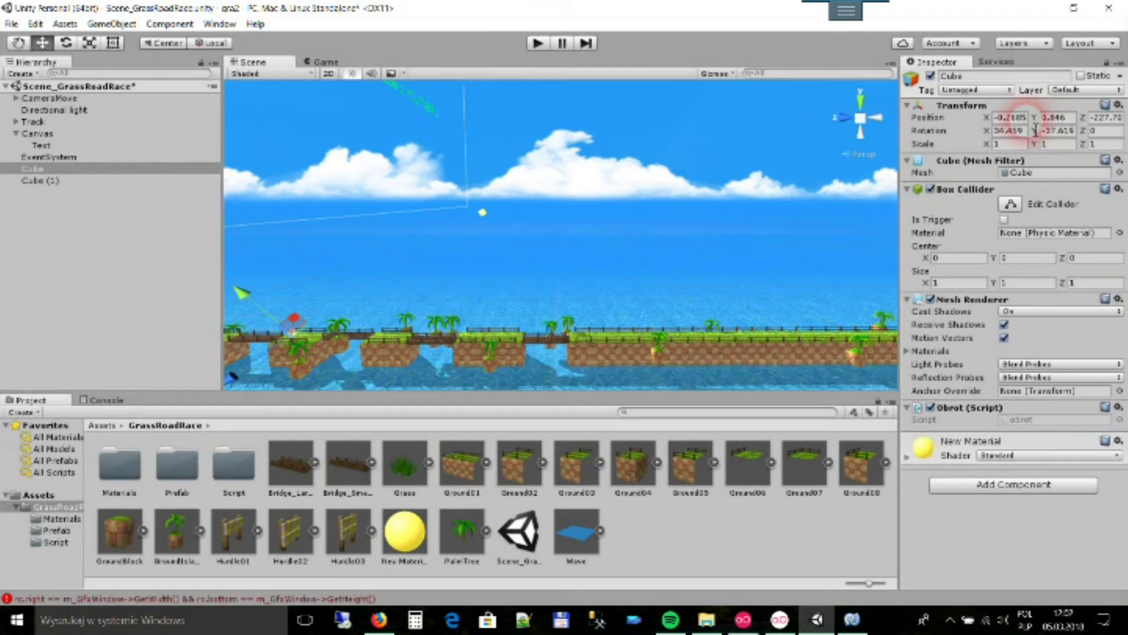
{"action": "left_click", "coordinate": [479, 212]}
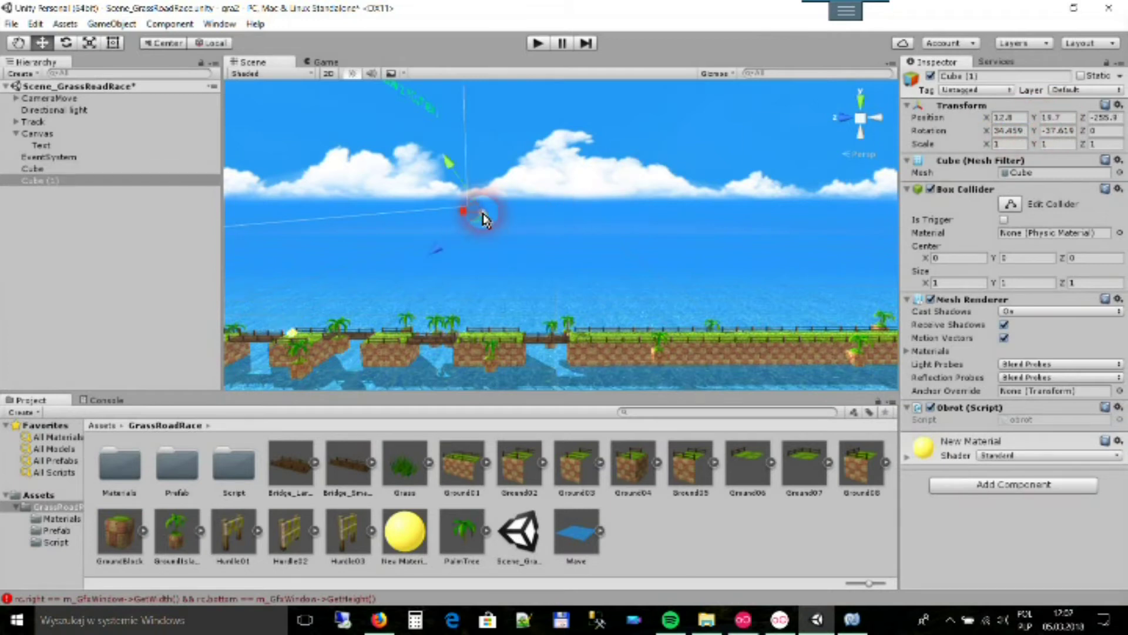
{"action": "left_click_drag", "start_coordinate": [987, 117], "coordinate": [964, 122]}
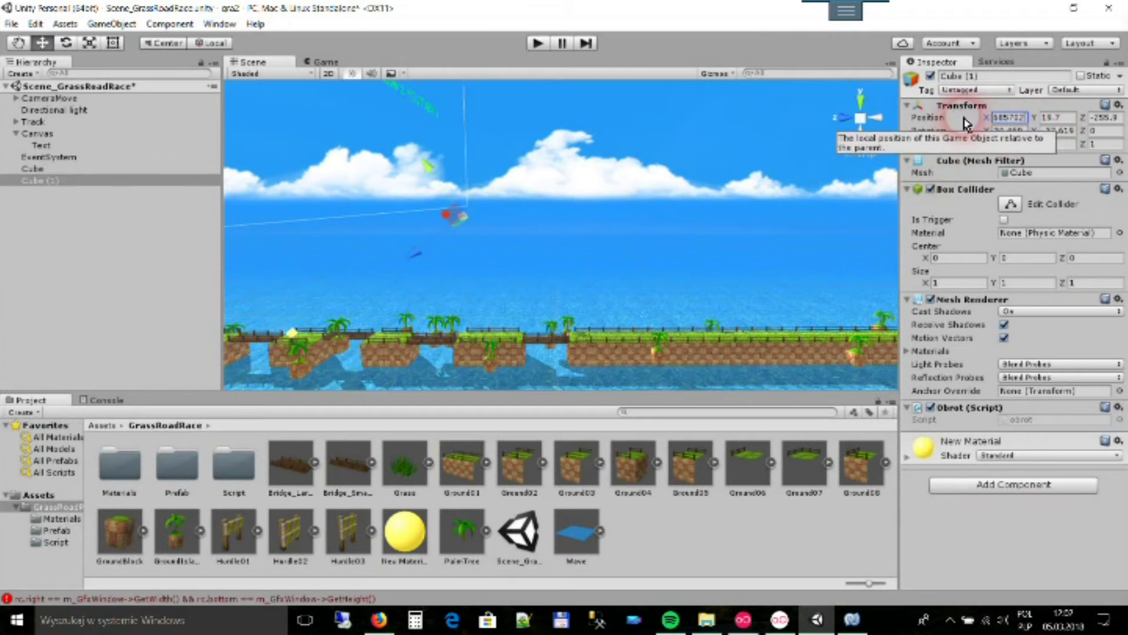
{"action": "left_click", "coordinate": [294, 339]}
{"action": "left_click", "coordinate": [1058, 118]}
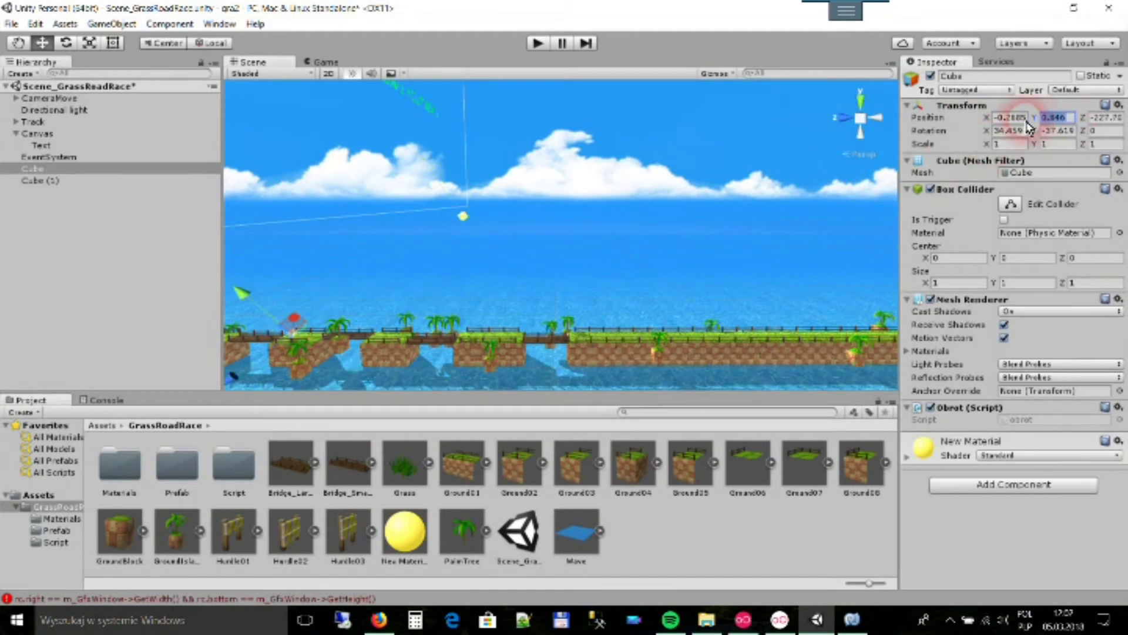
{"action": "left_click", "coordinate": [464, 221]}
{"action": "left_click", "coordinate": [1058, 118]}
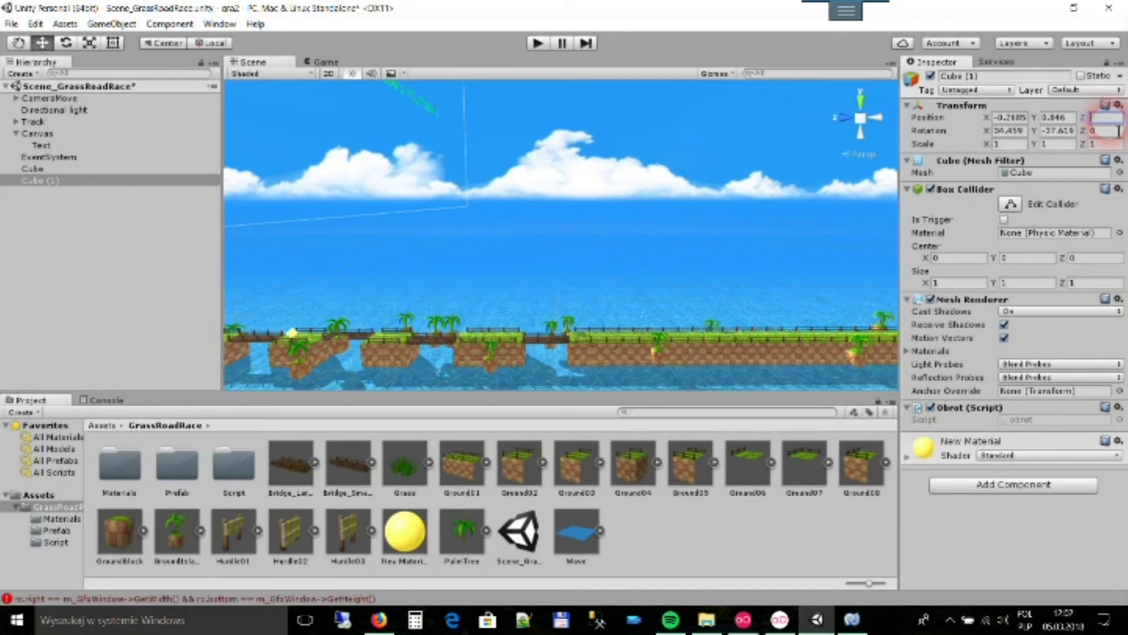
{"action": "left_click", "coordinate": [1107, 117]}
{"action": "type", "text": "0"}
{"action": "left_click", "coordinate": [628, 225]}
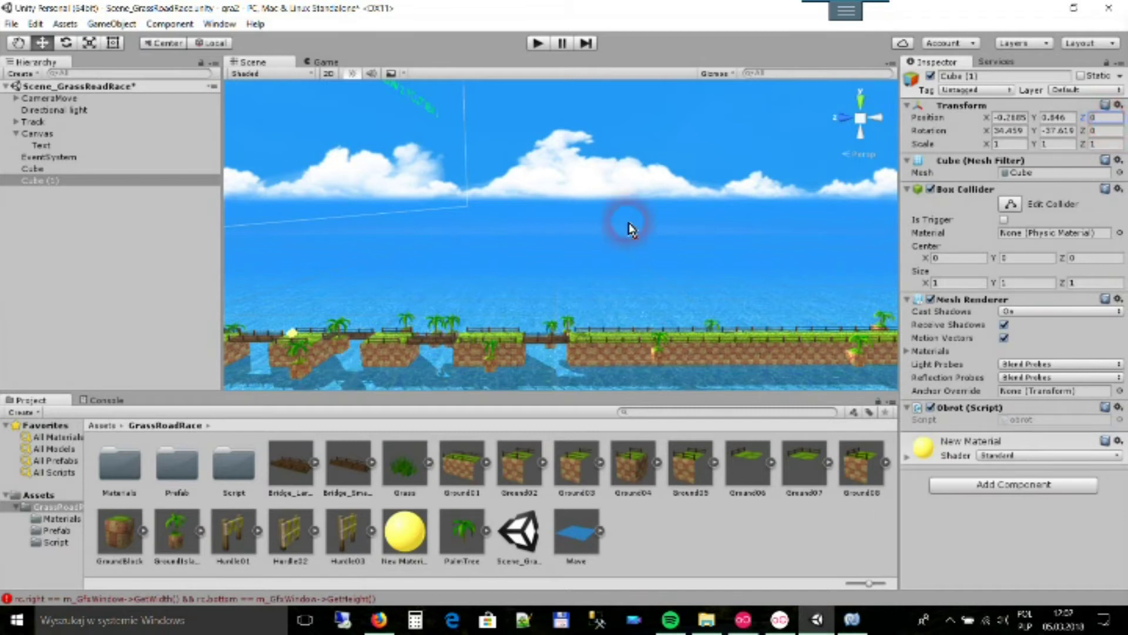
{"action": "left_click", "coordinate": [303, 334]}
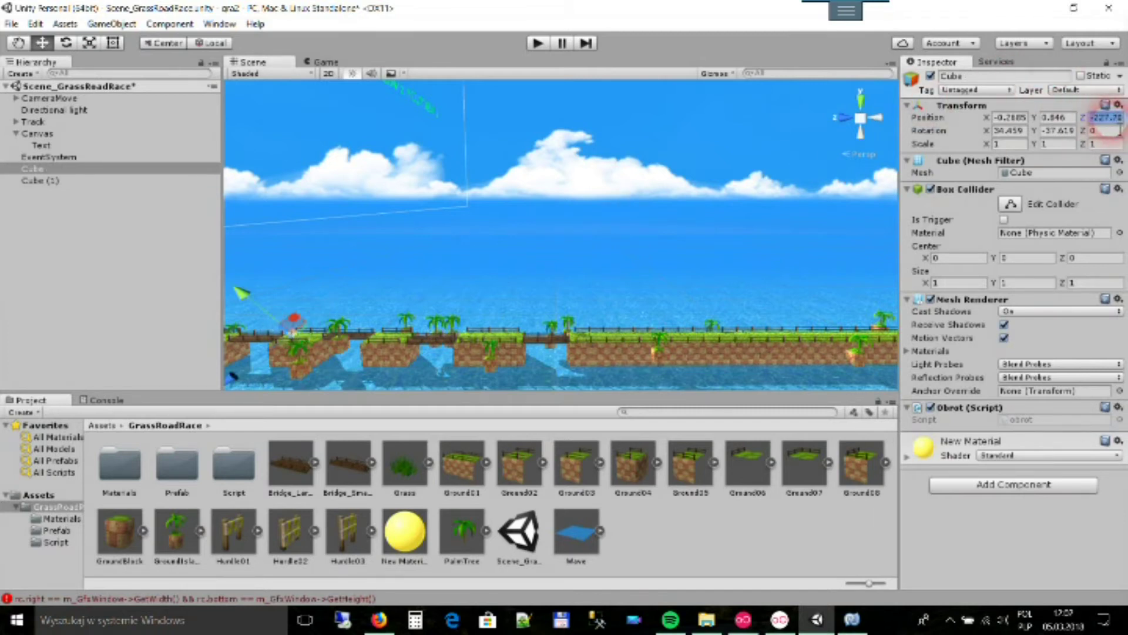
{"action": "left_click", "coordinate": [36, 180]}
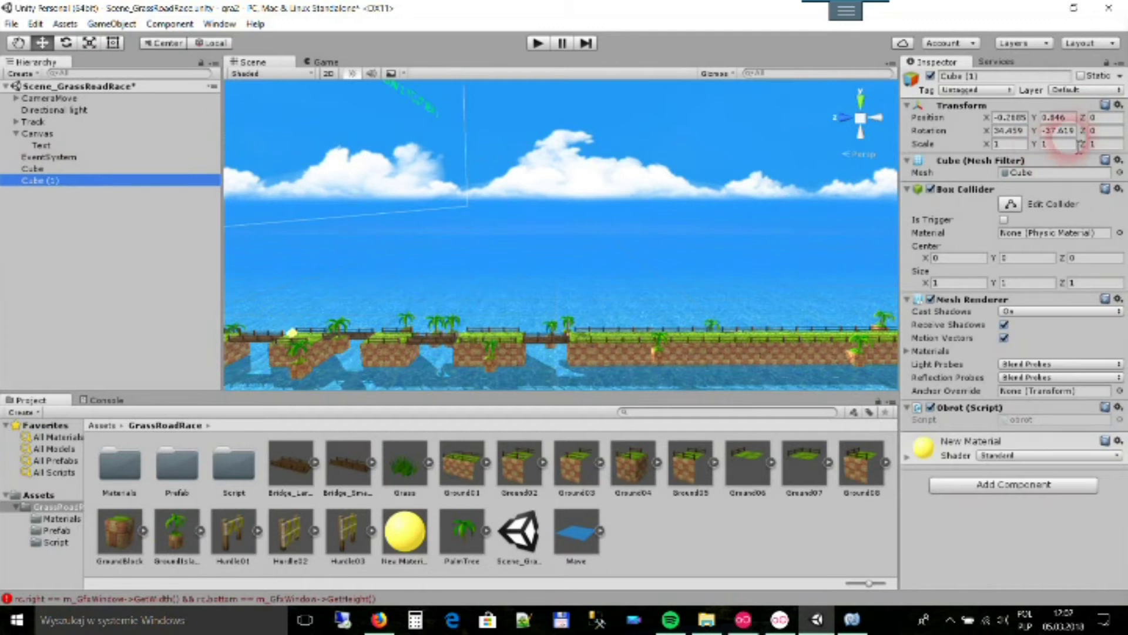
{"action": "left_click", "coordinate": [1081, 120]}
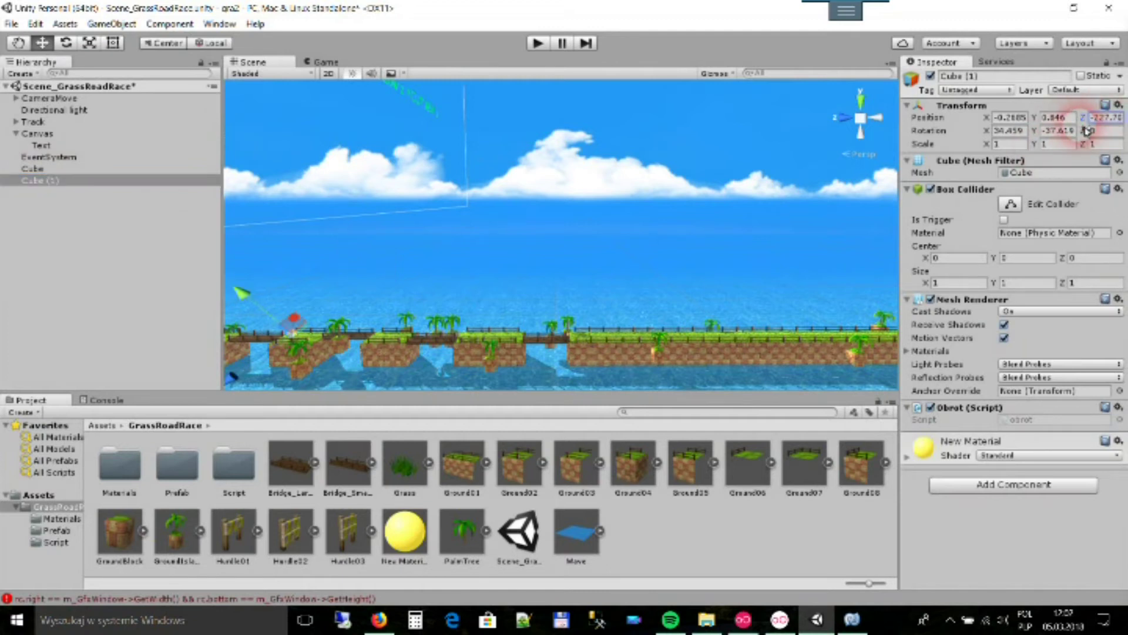
Set Cube (1)'s position X to -0.4 and Y to 1.3, then nudge it along the track
{"action": "left_click", "coordinate": [1045, 119]}
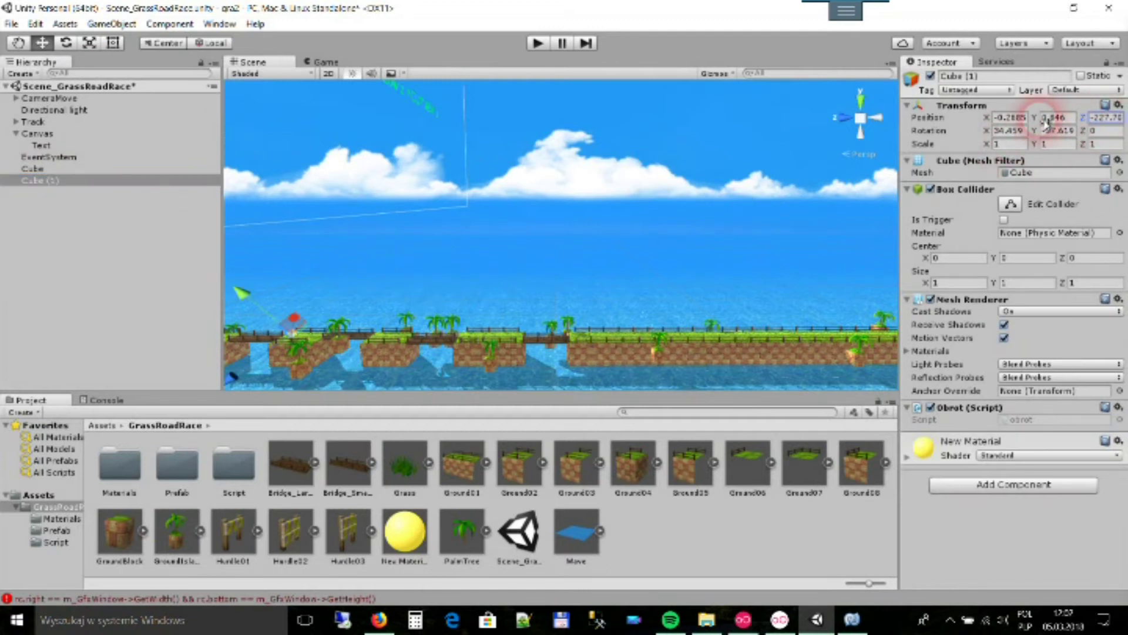
{"action": "type", "text": "1.38"}
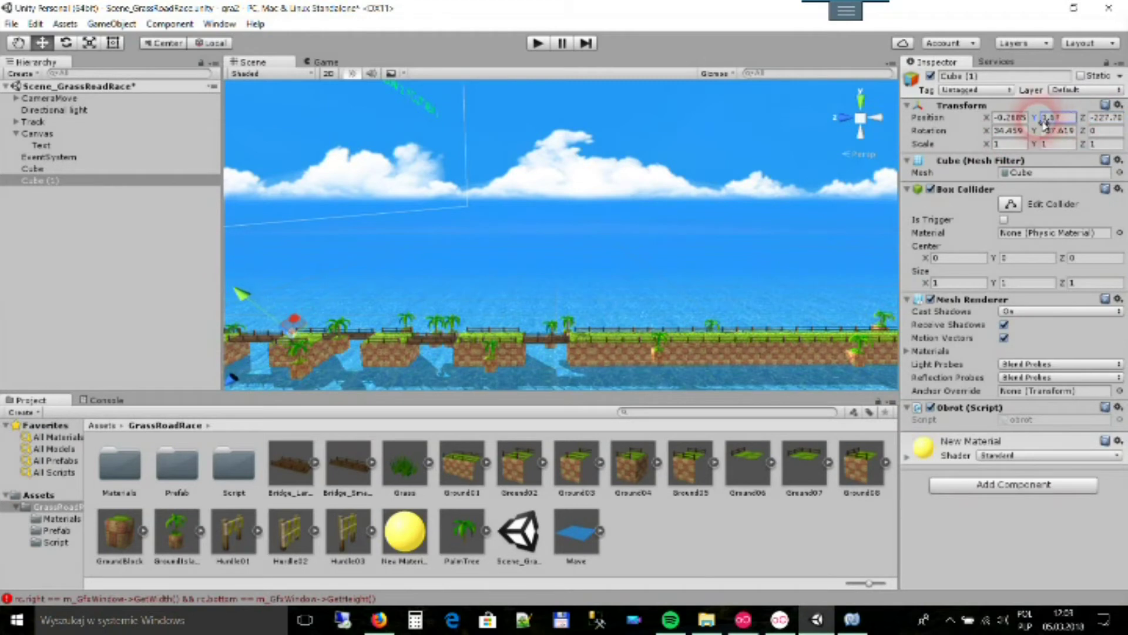
{"action": "left_click", "coordinate": [1004, 119]}
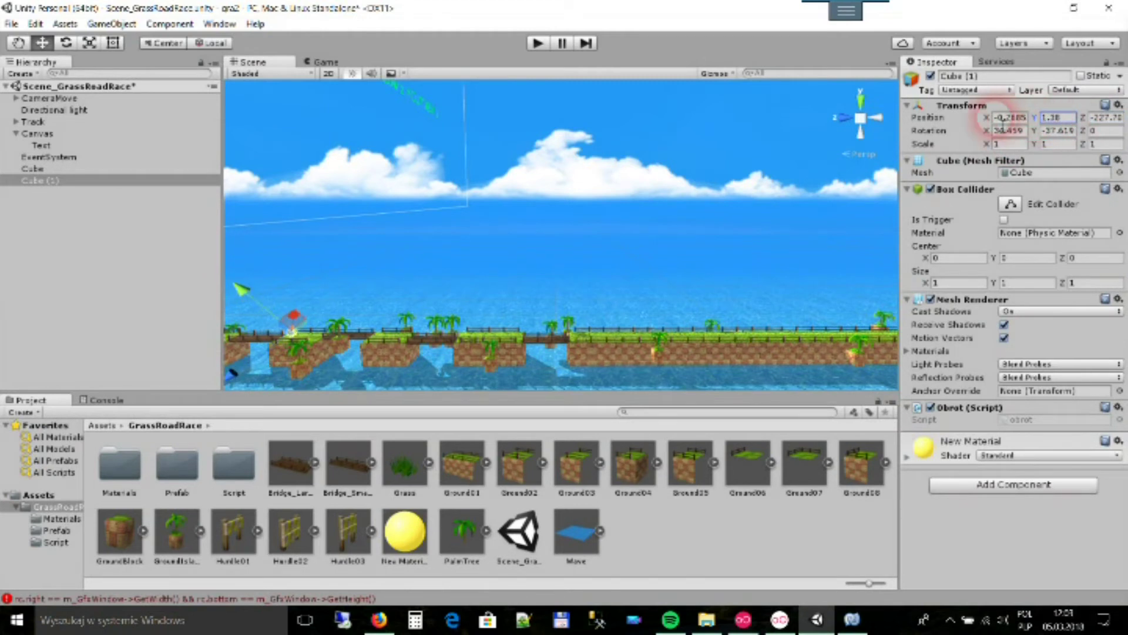
{"action": "type", "text": "2.27"}
{"action": "left_click", "coordinate": [1006, 117]}
{"action": "type", "text": "-0.4"}
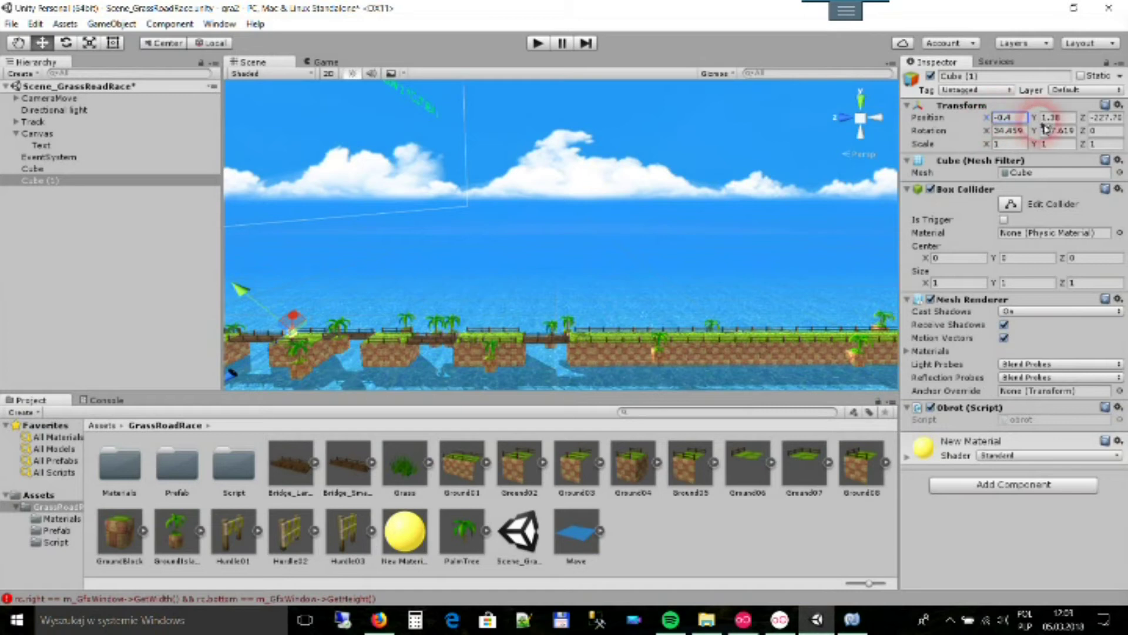
{"action": "left_click_drag", "start_coordinate": [1045, 121], "coordinate": [1053, 123]}
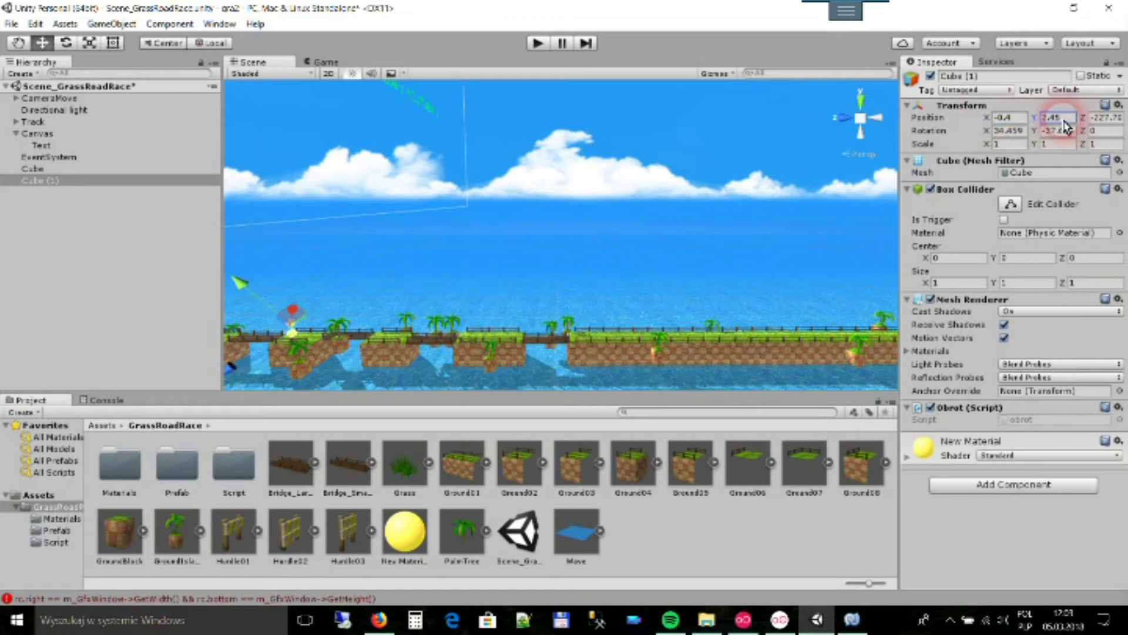
{"action": "type", "text": "1.3"}
{"action": "left_click", "coordinate": [413, 305]}
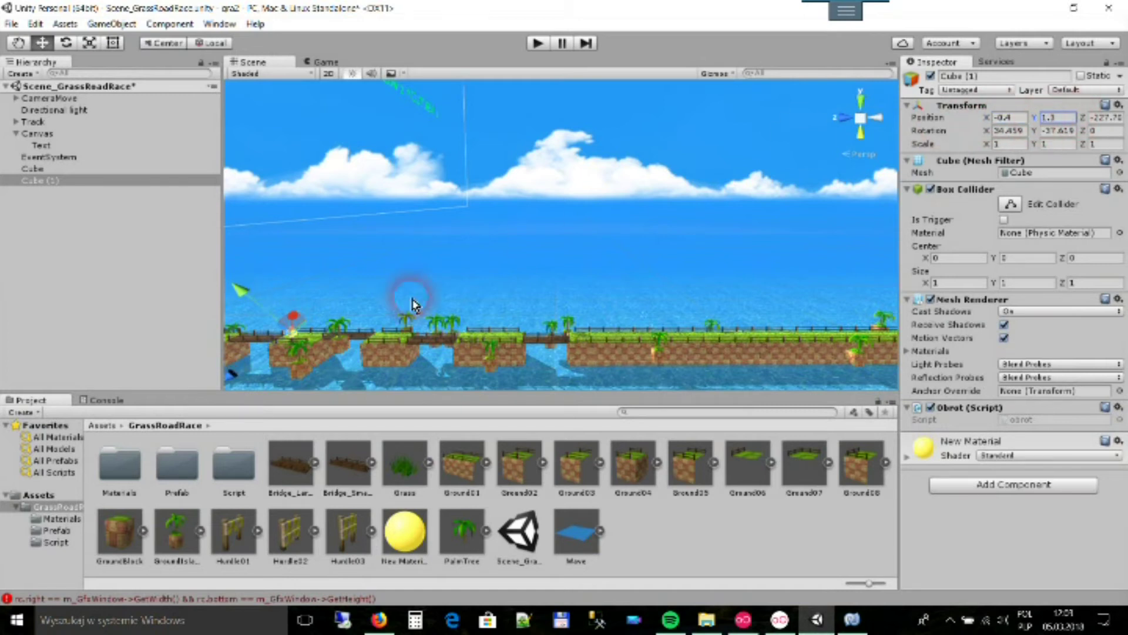
{"action": "left_click_drag", "start_coordinate": [297, 332], "coordinate": [340, 328]}
Drag Cube (1) far out from the track over the water
{"action": "mouse_move", "coordinate": [661, 328]}
{"action": "left_mouse_down"}
{"action": "mouse_move", "coordinate": [846, 347]}
{"action": "mouse_move", "coordinate": [854, 363]}
{"action": "mouse_move", "coordinate": [678, 297]}
{"action": "mouse_move", "coordinate": [582, 320]}
{"action": "left_mouse_up"}
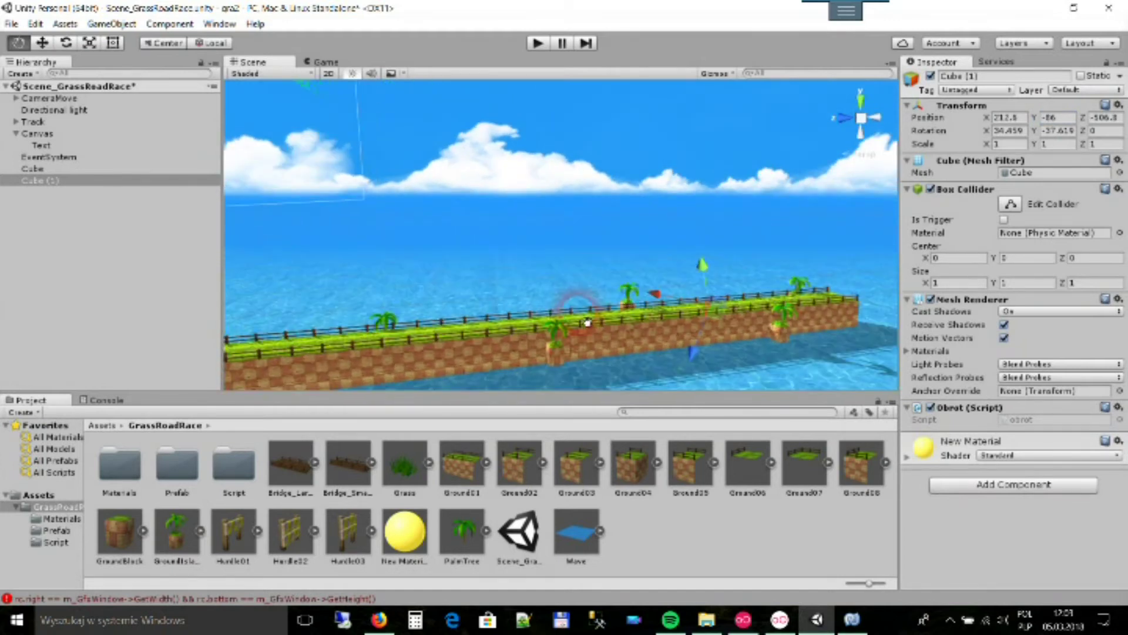
{"action": "mouse_move", "coordinate": [713, 300]}
{"action": "left_mouse_down"}
{"action": "mouse_move", "coordinate": [758, 294]}
{"action": "mouse_move", "coordinate": [670, 322]}
{"action": "left_mouse_up"}
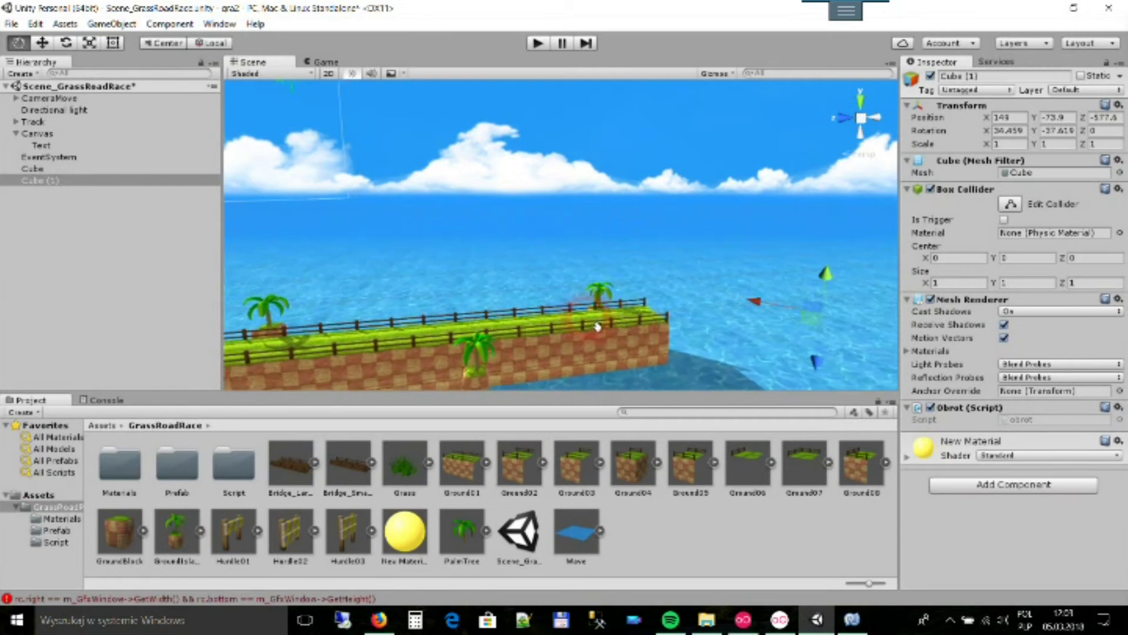
{"action": "middle_click_drag", "start_coordinate": [523, 304], "coordinate": [411, 316]}
Frame Cube (1) and tilt it to a new angle with the Rotate tool
{"action": "left_click", "coordinate": [73, 184]}
{"action": "double_click", "coordinate": [73, 184]}
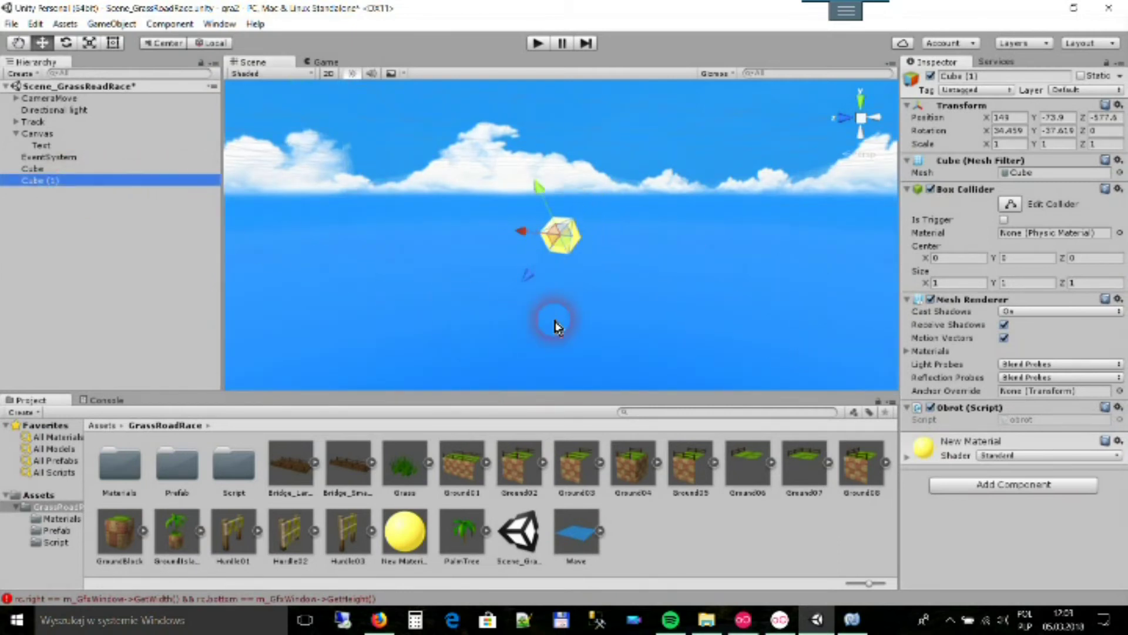
{"action": "scroll", "coordinate": [564, 277], "scroll_direction": "up", "scroll_amount": 3}
{"action": "scroll", "coordinate": [583, 288], "scroll_direction": "up", "scroll_amount": 2}
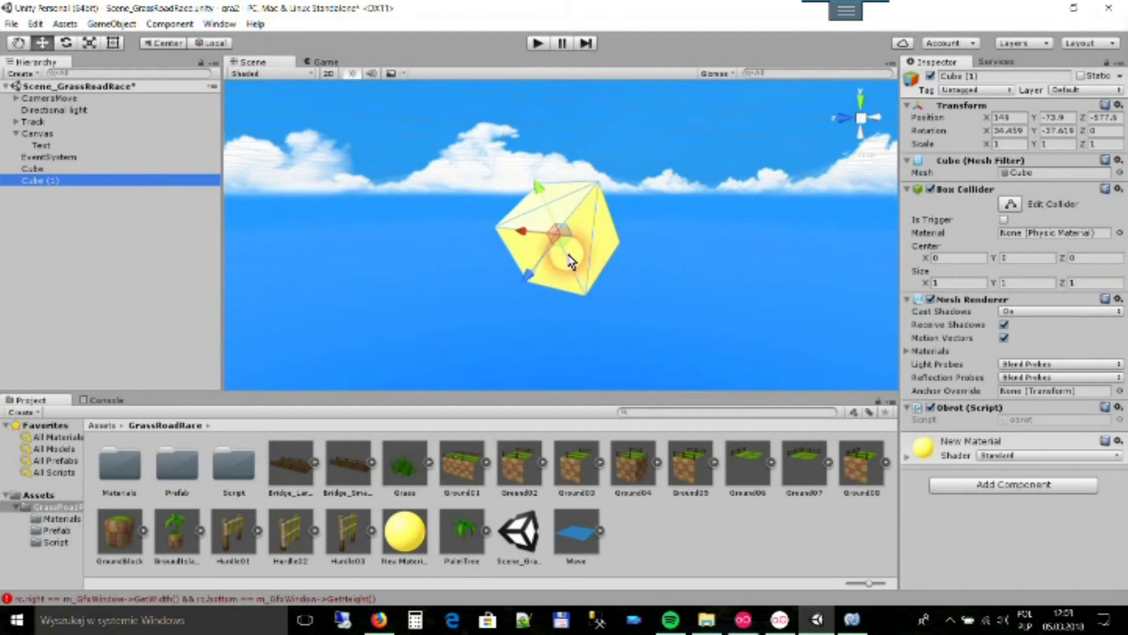
{"action": "left_click", "coordinate": [66, 43]}
{"action": "left_click_drag", "start_coordinate": [541, 241], "coordinate": [697, 543]}
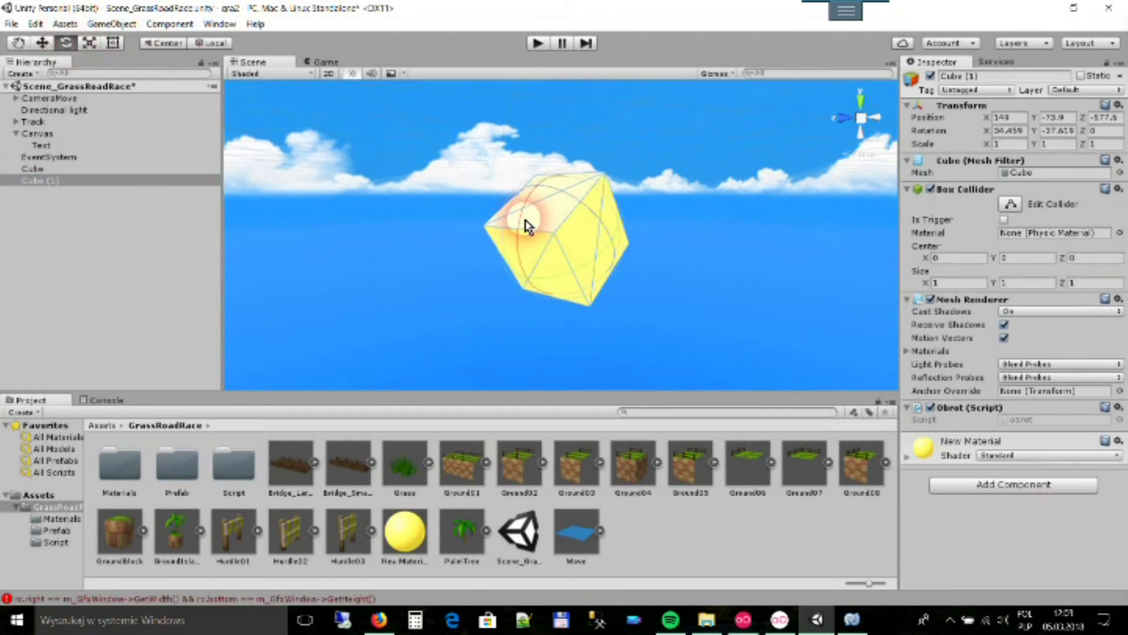
Create New Material 1 in GrassRoadRace with a red emission colour
{"action": "right_click", "coordinate": [697, 544]}
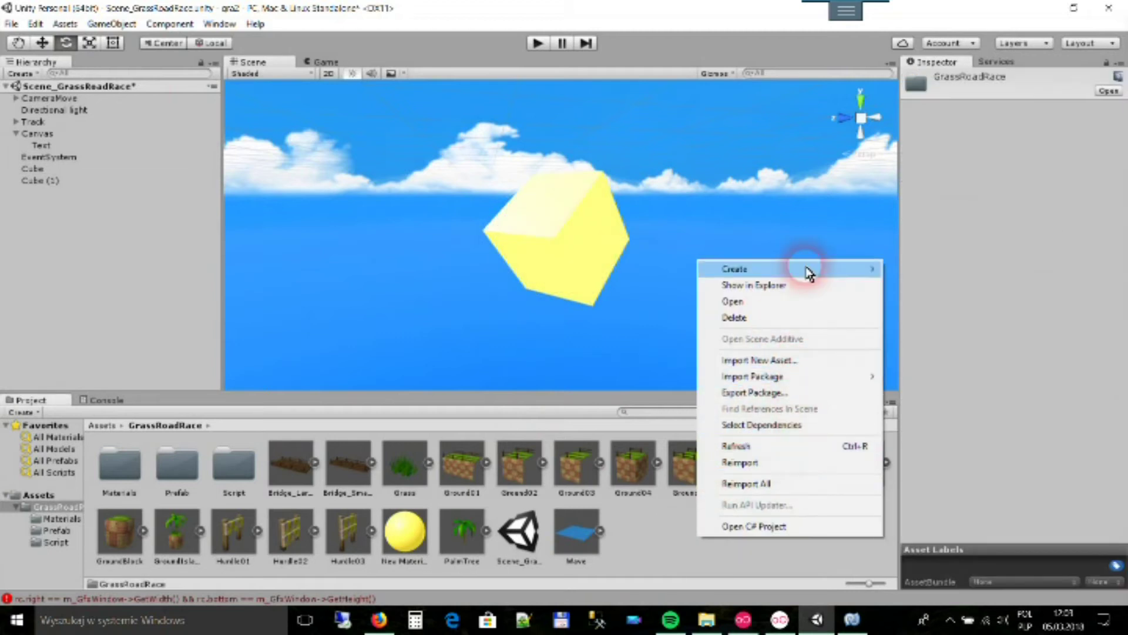
{"action": "mouse_move", "coordinate": [801, 268]}
{"action": "left_click", "coordinate": [959, 391]}
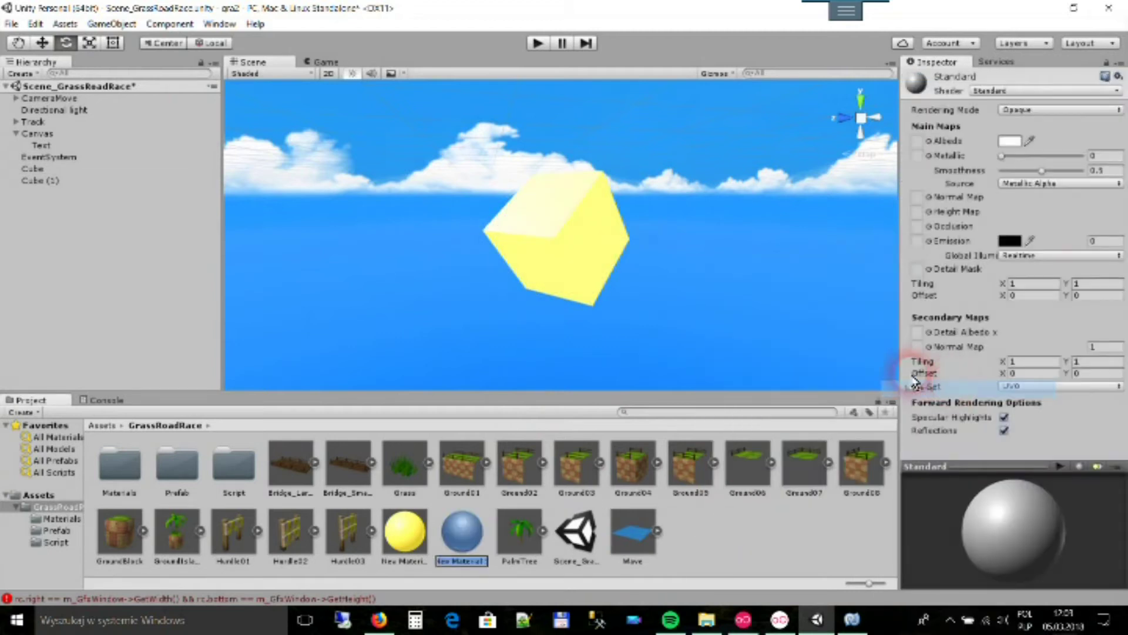
{"action": "left_click", "coordinate": [1009, 250]}
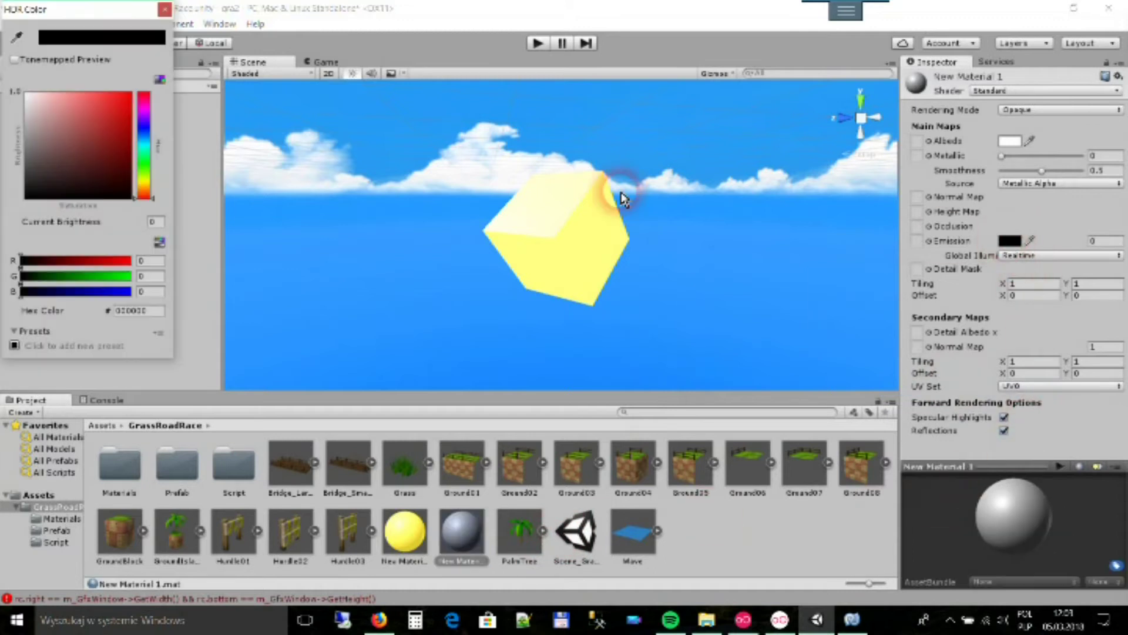
{"action": "left_click", "coordinate": [123, 101]}
{"action": "left_click", "coordinate": [425, 268]}
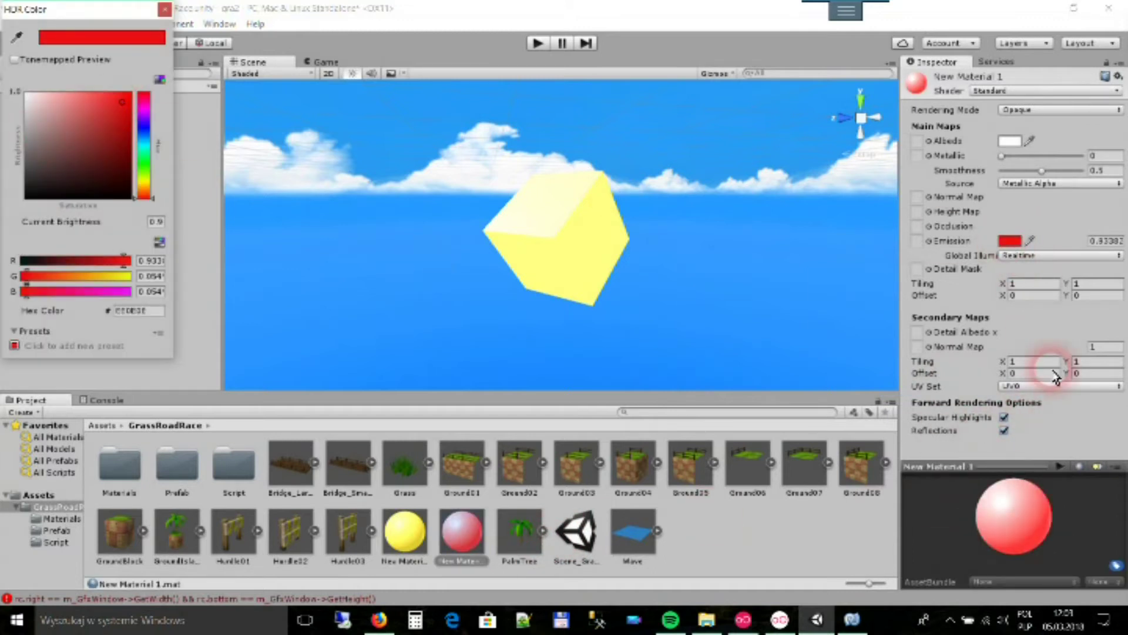
Give New Material 1 a green albedo and apply it to Cube (1)
{"action": "left_click", "coordinate": [1010, 141]}
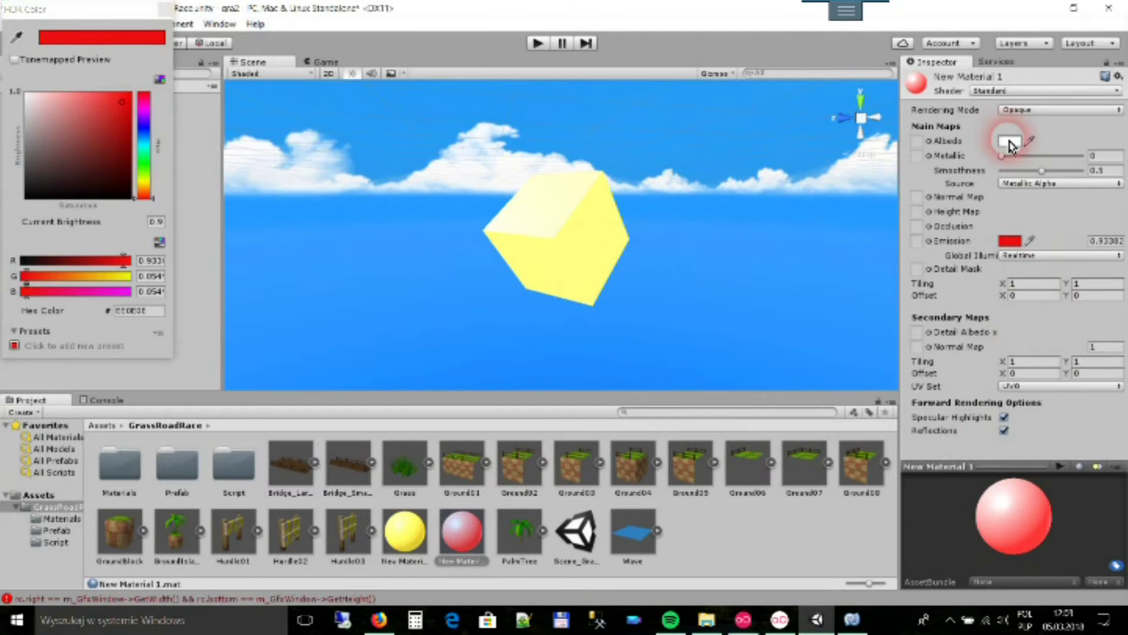
{"action": "left_click", "coordinate": [140, 149]}
{"action": "left_click_drag", "start_coordinate": [114, 109], "coordinate": [122, 85]}
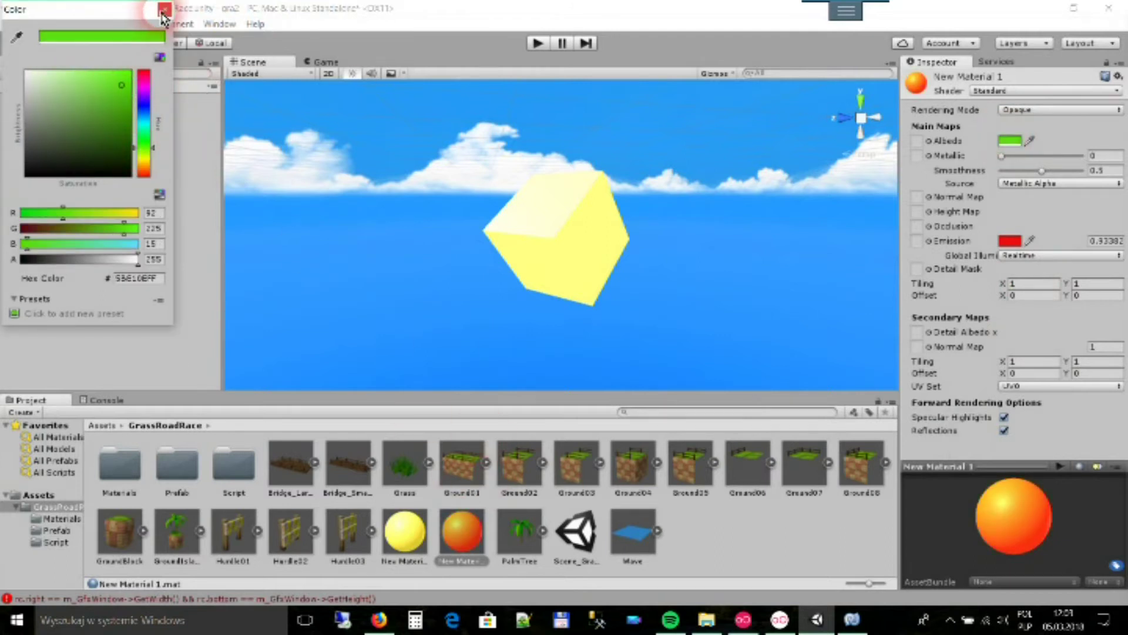
{"action": "left_click", "coordinate": [164, 8]}
{"action": "left_click_drag", "start_coordinate": [462, 532], "coordinate": [546, 261]}
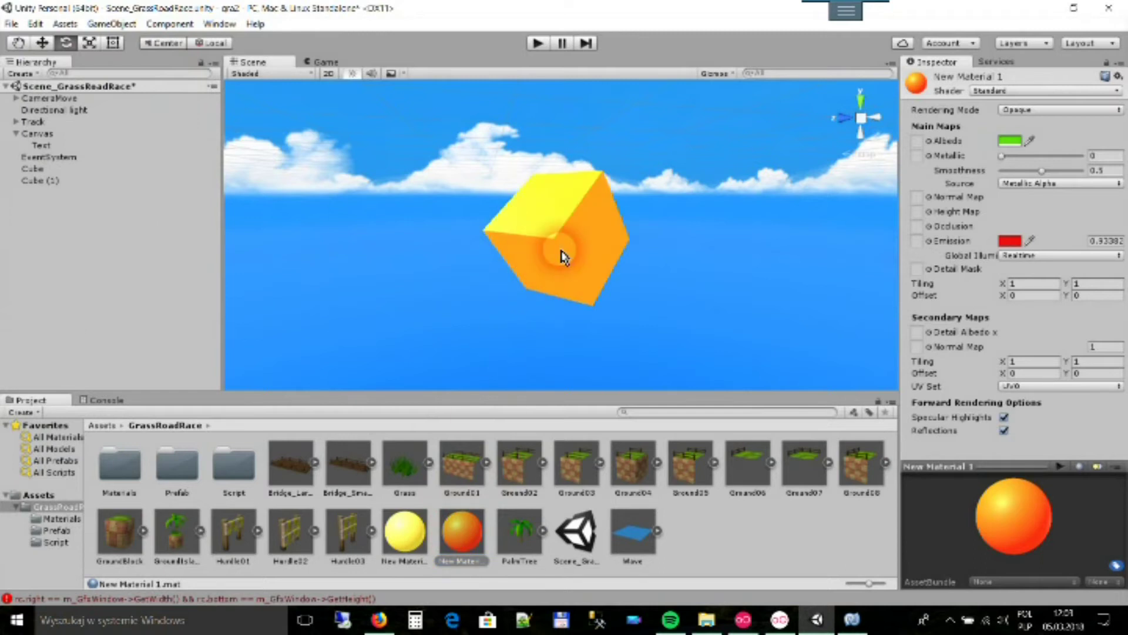
{"action": "left_click", "coordinate": [442, 118]}
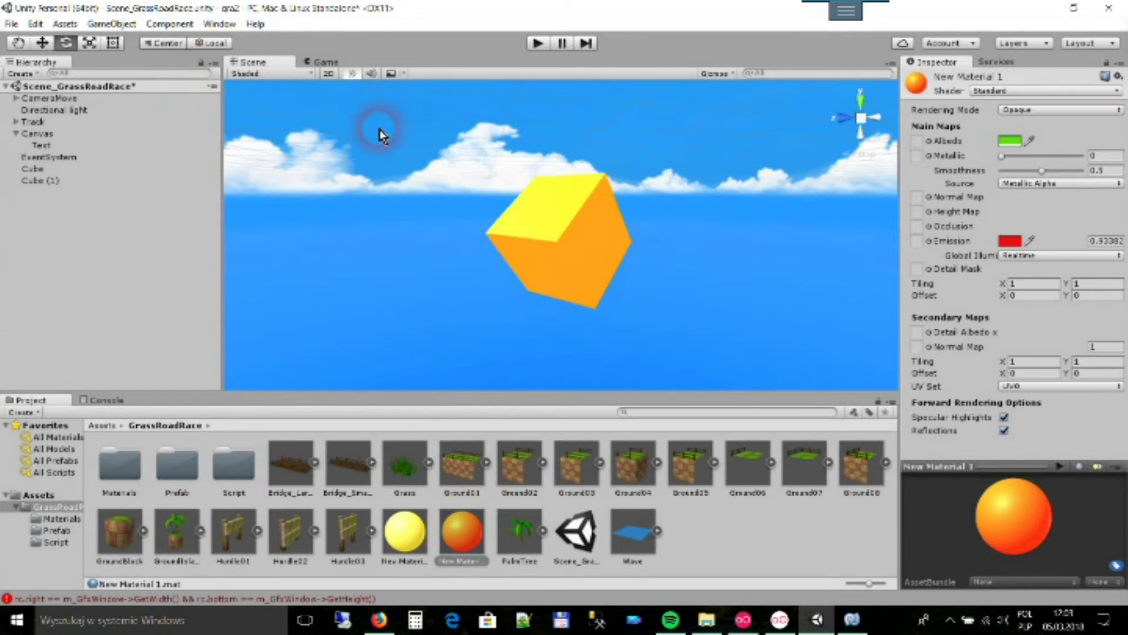
Frame Cube, Build & Run the scene as a PC game, then quit the gra2 launcher
{"action": "double_click", "coordinate": [43, 170]}
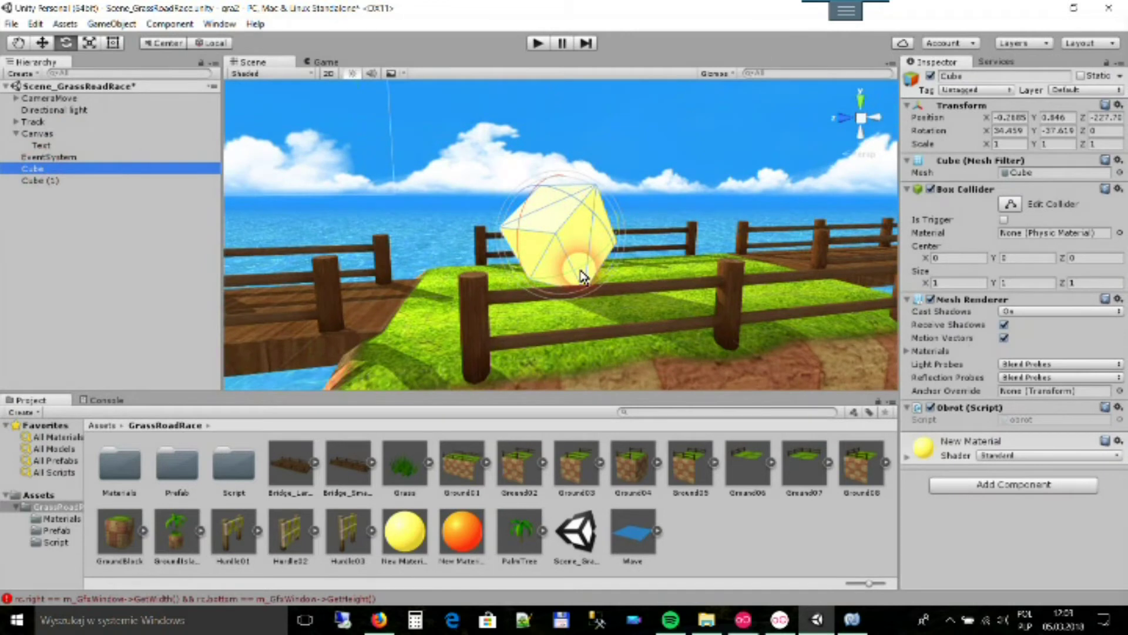
{"action": "mouse_move", "coordinate": [499, 285]}
{"action": "right_mouse_down"}
{"action": "mouse_move", "coordinate": [534, 302]}
{"action": "mouse_move", "coordinate": [896, 310]}
{"action": "right_mouse_up"}
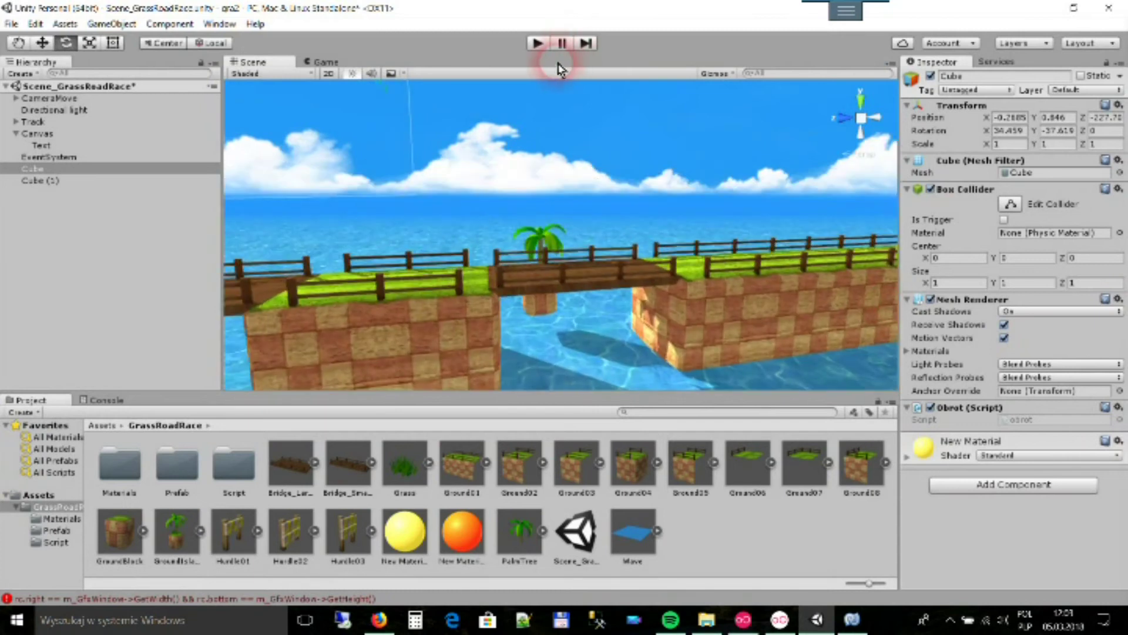
{"action": "left_click", "coordinate": [11, 23]}
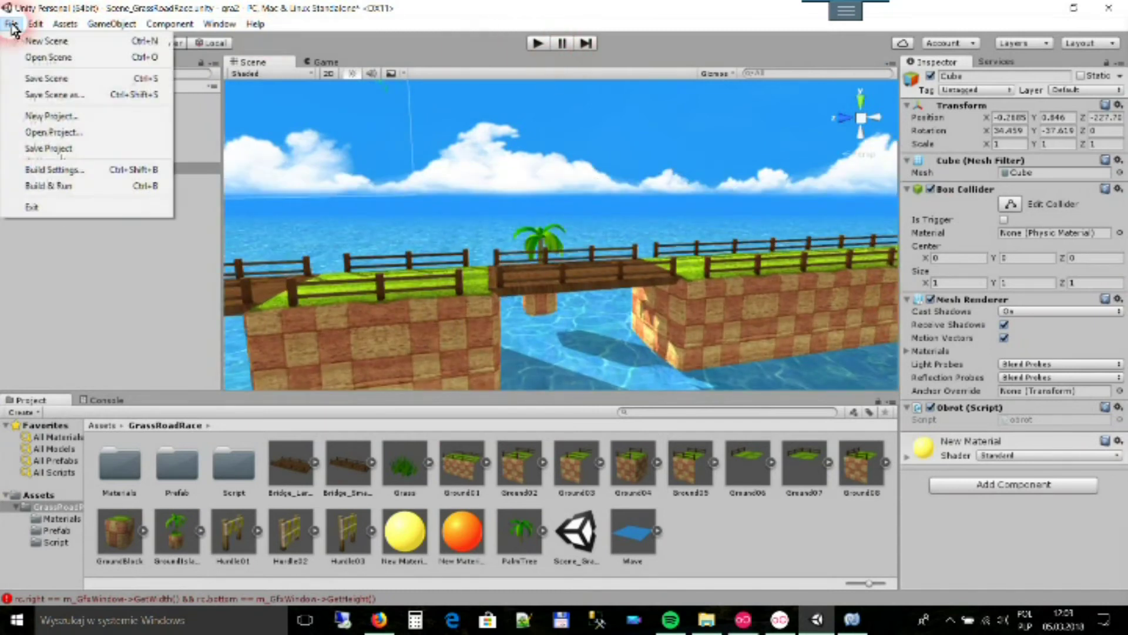
{"action": "left_click", "coordinate": [79, 186]}
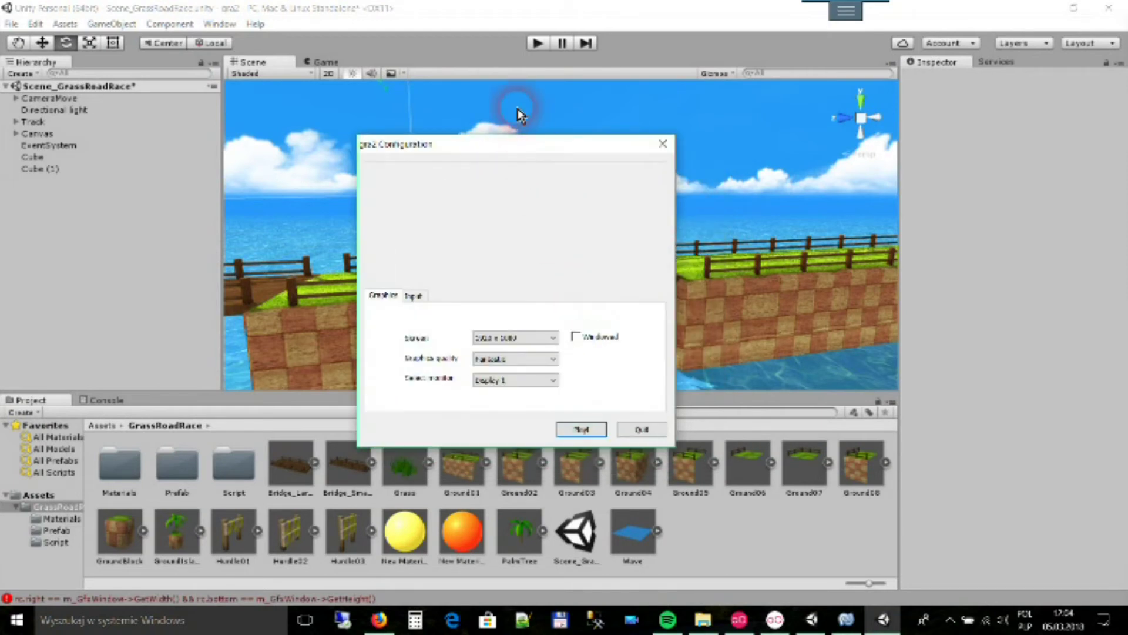
{"action": "left_click_drag", "start_coordinate": [505, 144], "coordinate": [491, 139]}
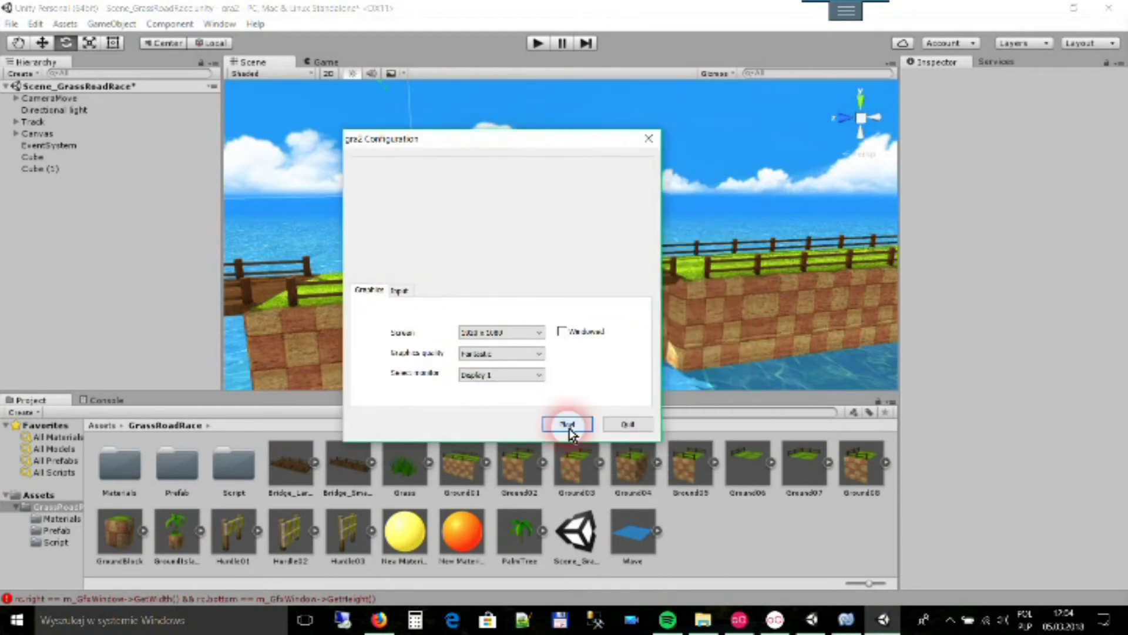
{"action": "left_click", "coordinate": [628, 433]}
Switch the project's build platform to Android in Build Settings
{"action": "left_click", "coordinate": [11, 23]}
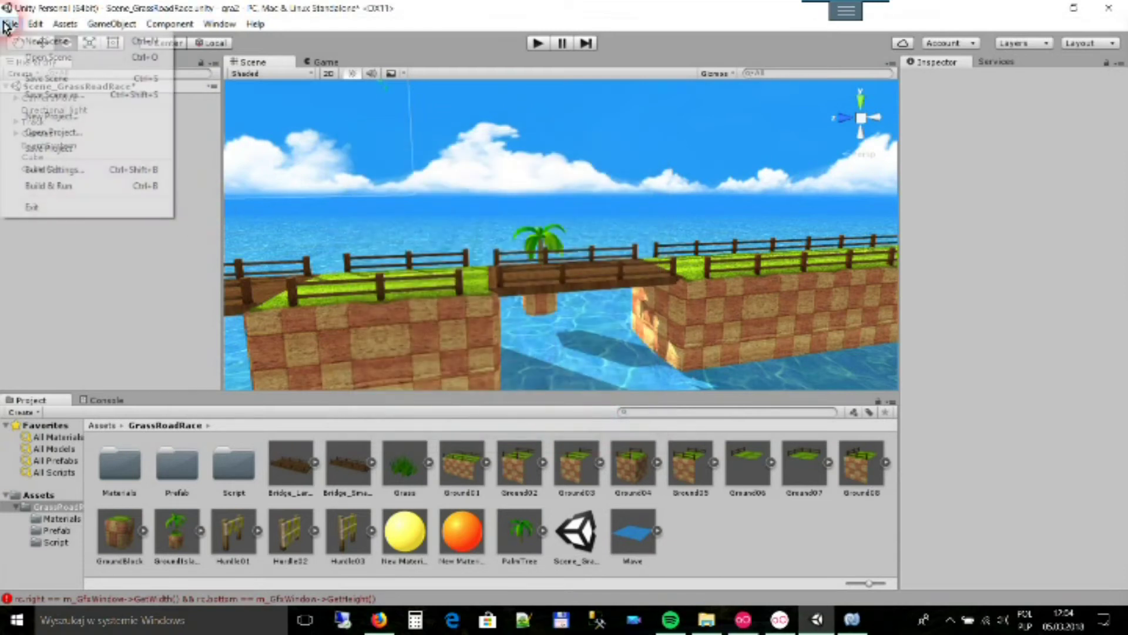
{"action": "left_click", "coordinate": [82, 170]}
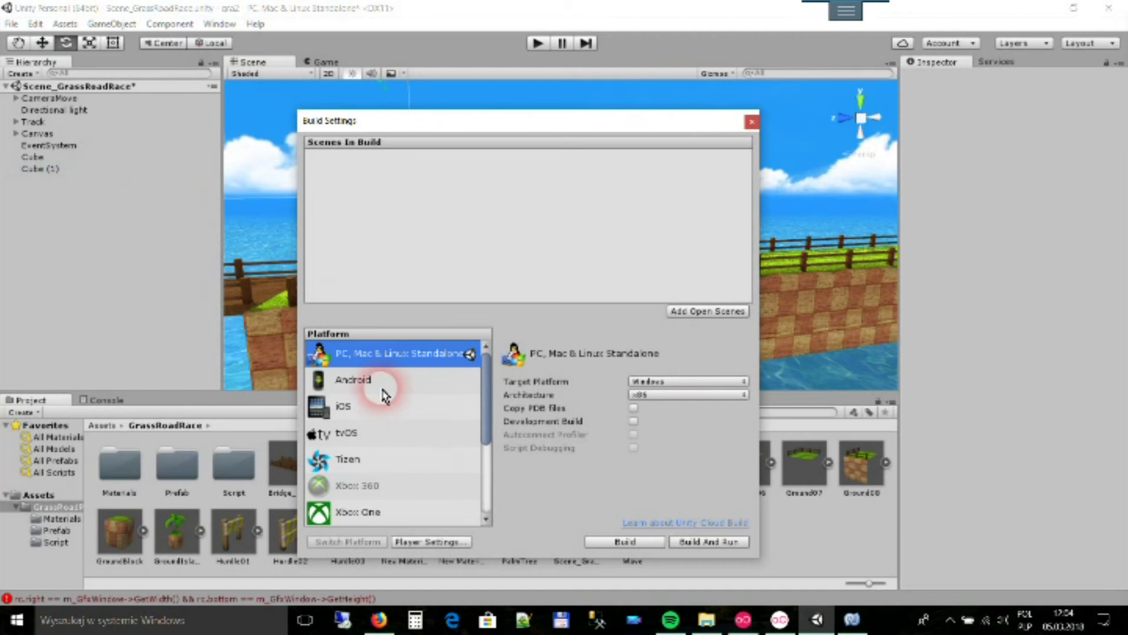
{"action": "left_click", "coordinate": [379, 382]}
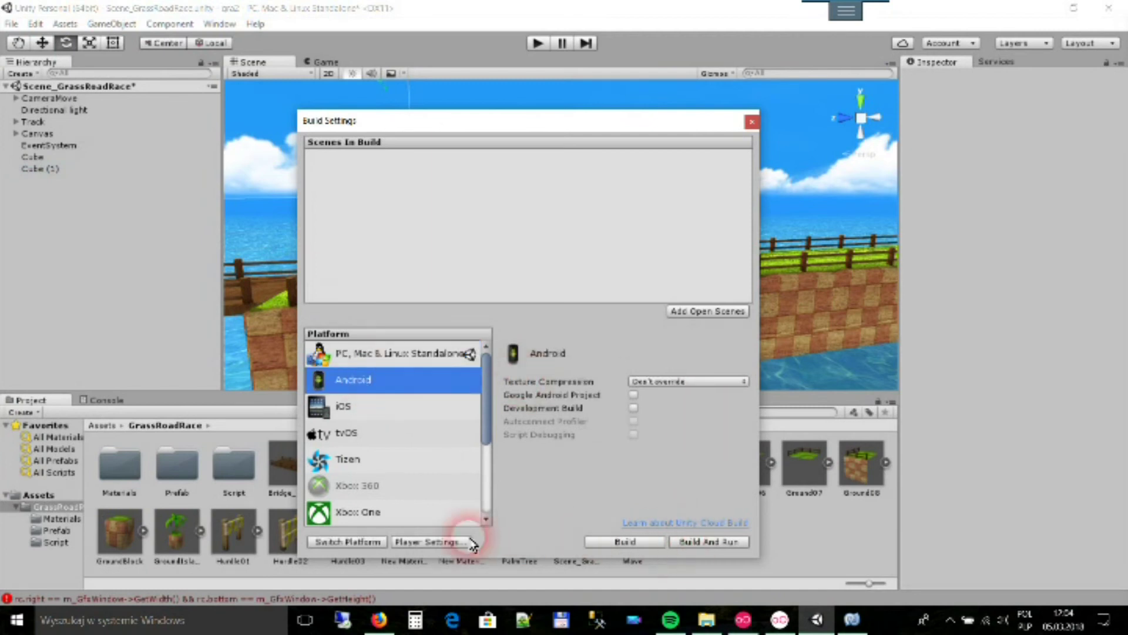
{"action": "left_click", "coordinate": [372, 541]}
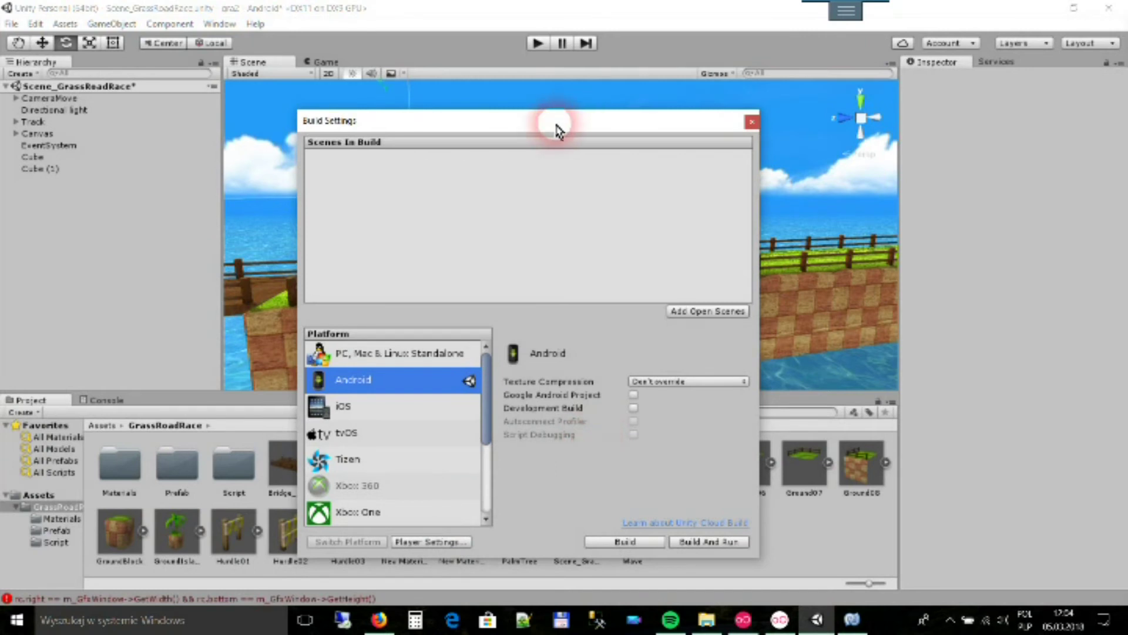
In Player Settings' Other Settings, clear the default bundle identifier to replace it with co.tedo.tech.gra
{"action": "left_click_drag", "start_coordinate": [579, 120], "coordinate": [582, 95]}
{"action": "left_click", "coordinate": [437, 517]}
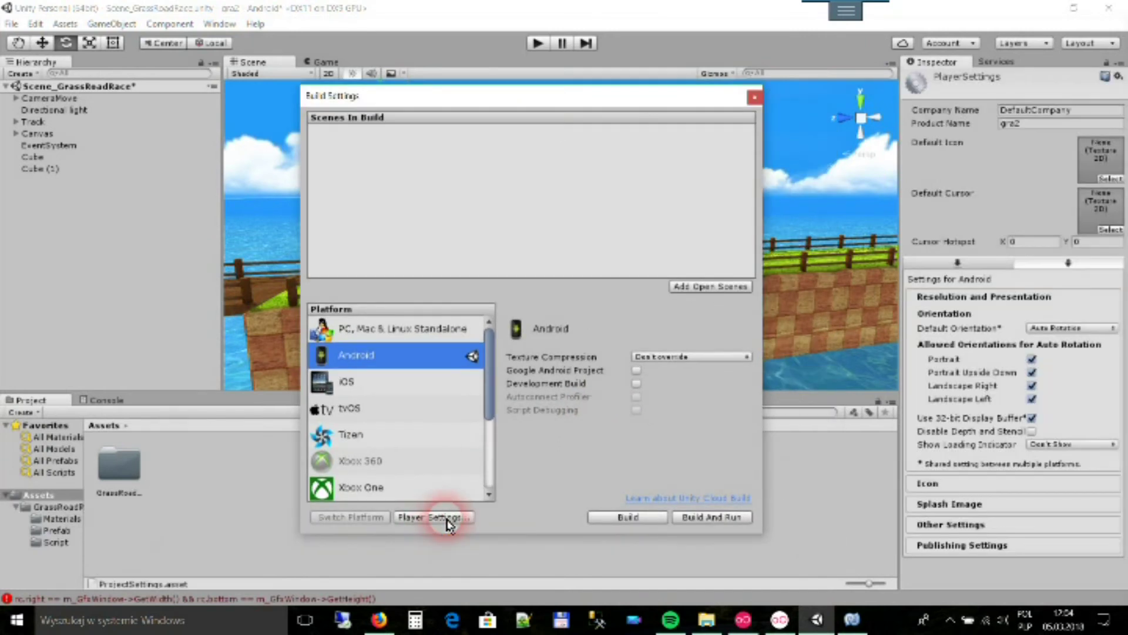
{"action": "left_click", "coordinate": [922, 483]}
{"action": "scroll", "coordinate": [978, 474], "scroll_direction": "down", "scroll_amount": 5}
{"action": "scroll", "coordinate": [982, 478], "scroll_direction": "down", "scroll_amount": 5}
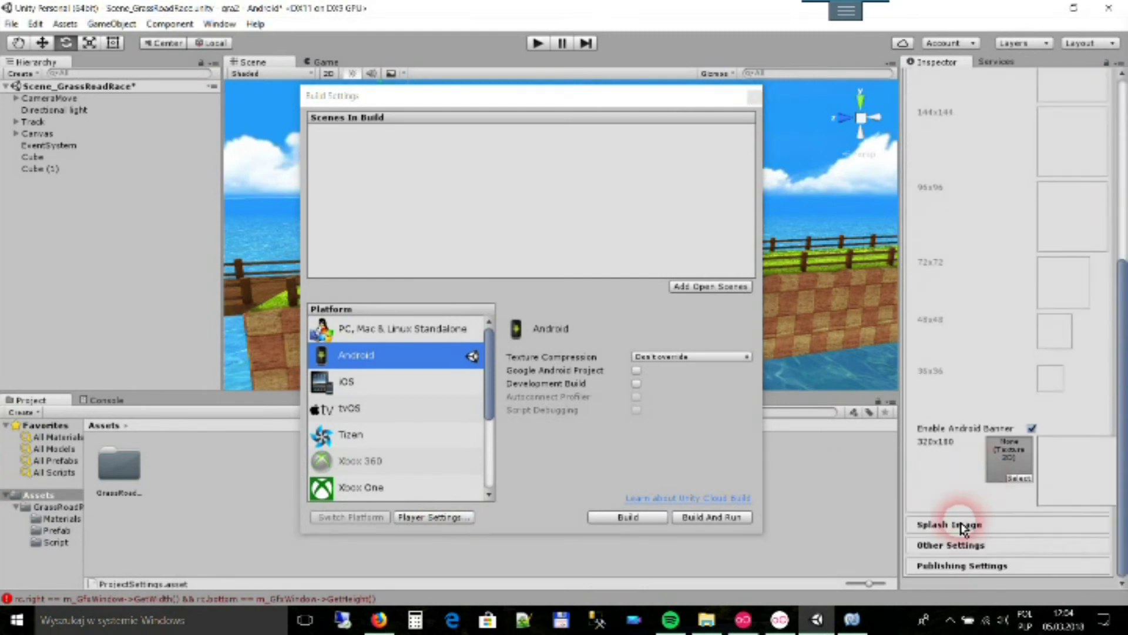
{"action": "left_click", "coordinate": [964, 544]}
{"action": "scroll", "coordinate": [952, 505], "scroll_direction": "down", "scroll_amount": 10}
{"action": "scroll", "coordinate": [1054, 378], "scroll_direction": "down", "scroll_amount": 3}
{"action": "left_click", "coordinate": [1058, 181]}
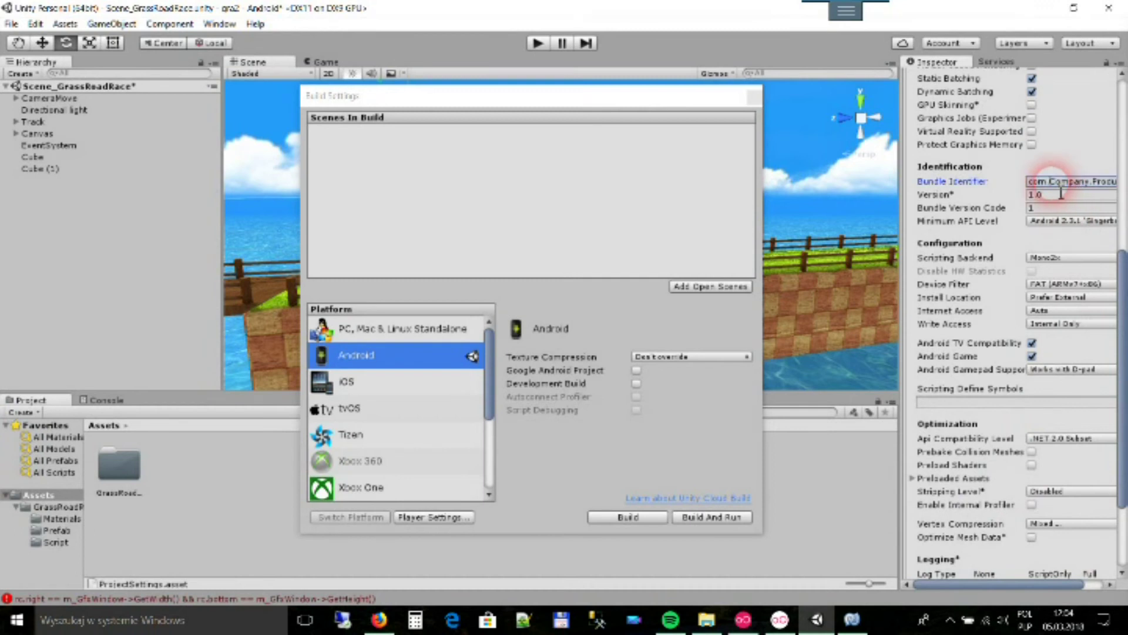
{"action": "key", "text": "Delete"}
{"action": "key", "text": "Delete"}
{"action": "key", "text": "Delete"}
{"action": "key", "text": "Delete"}
{"action": "key", "text": "Delete"}
{"action": "key", "text": "Delete"}
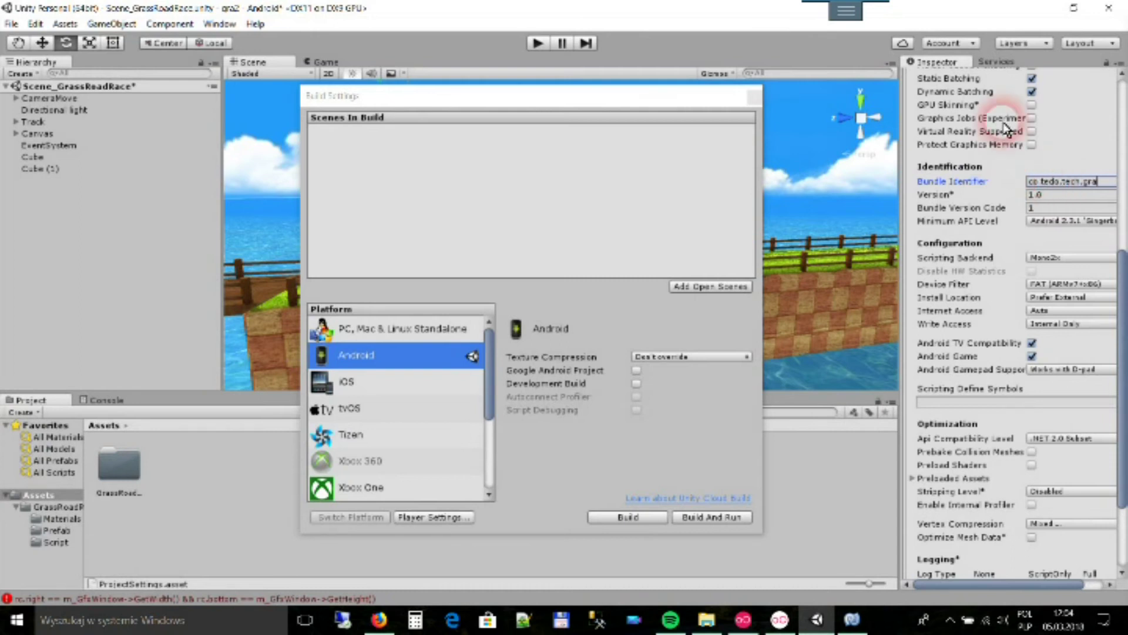
{"action": "left_click_drag", "start_coordinate": [899, 192], "coordinate": [818, 191]}
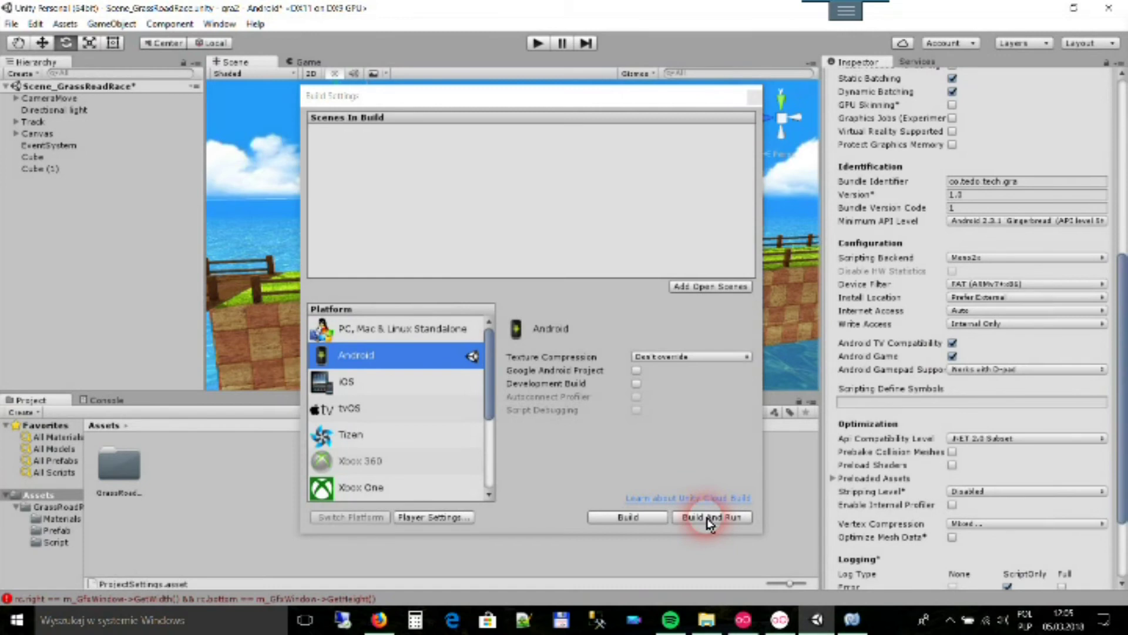
Build and run the Android package, saving it as gra in the project folder
{"action": "left_click", "coordinate": [710, 518]}
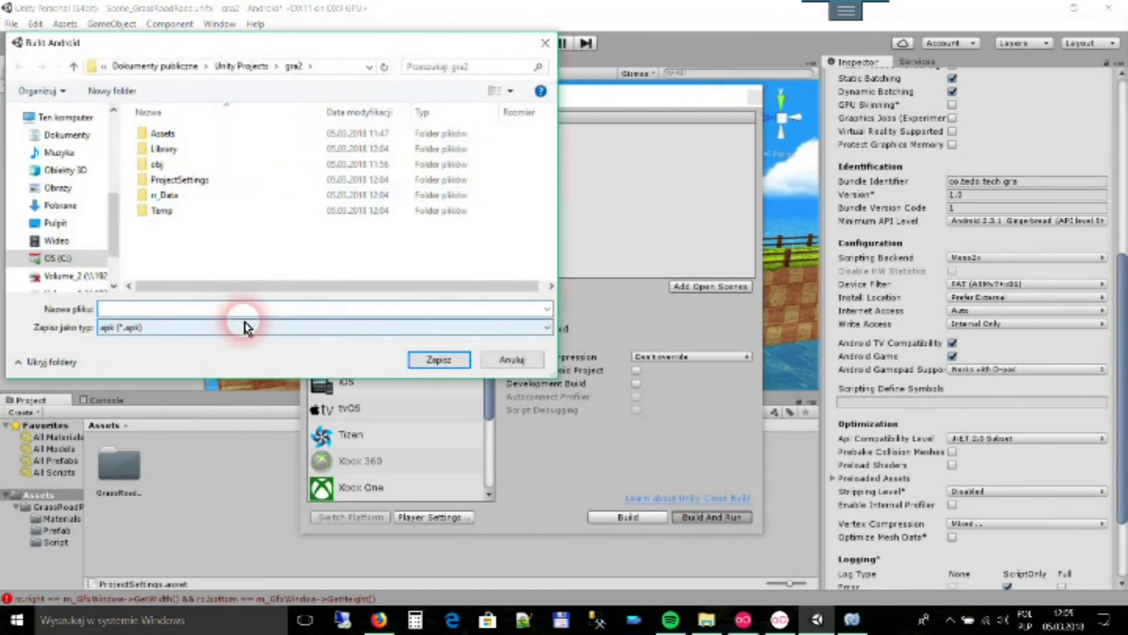
{"action": "type", "text": "gra"}
{"action": "left_click", "coordinate": [435, 361]}
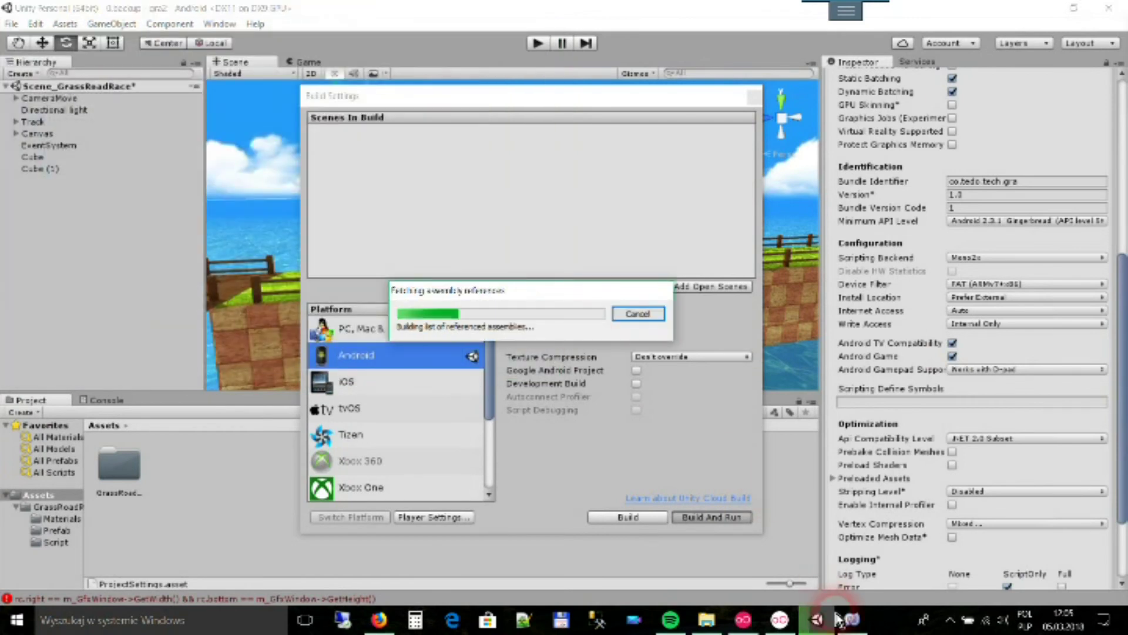
{"action": "left_click", "coordinate": [659, 322]}
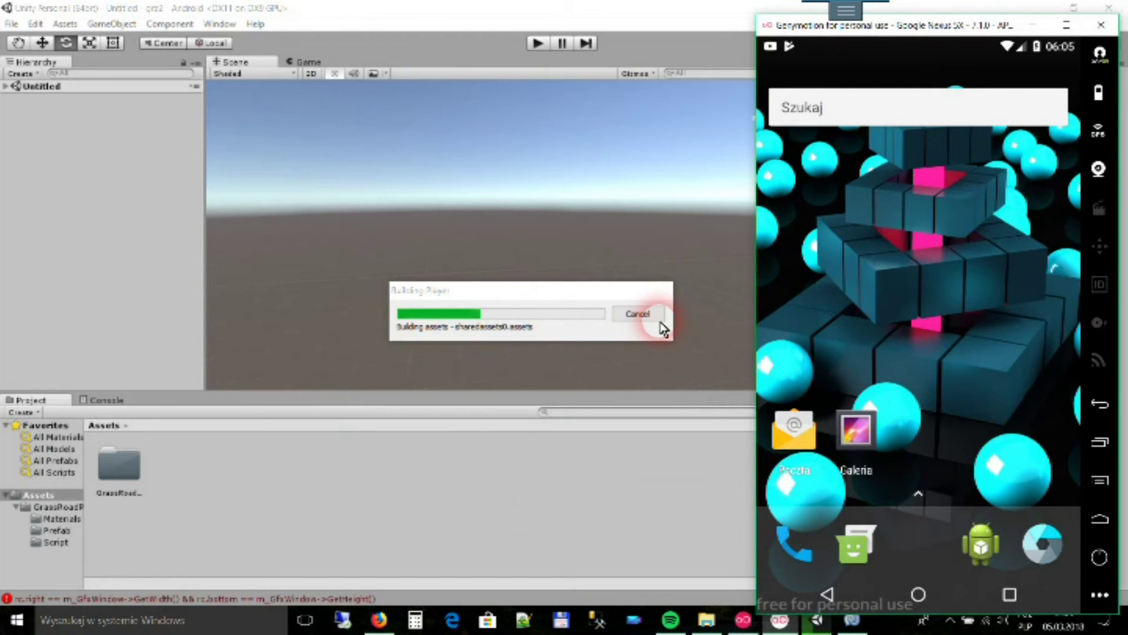
Centre the Genymotion emulator window while the APK installs and launches to the Made with Unity splash
{"action": "left_click_drag", "start_coordinate": [936, 27], "coordinate": [519, 13]}
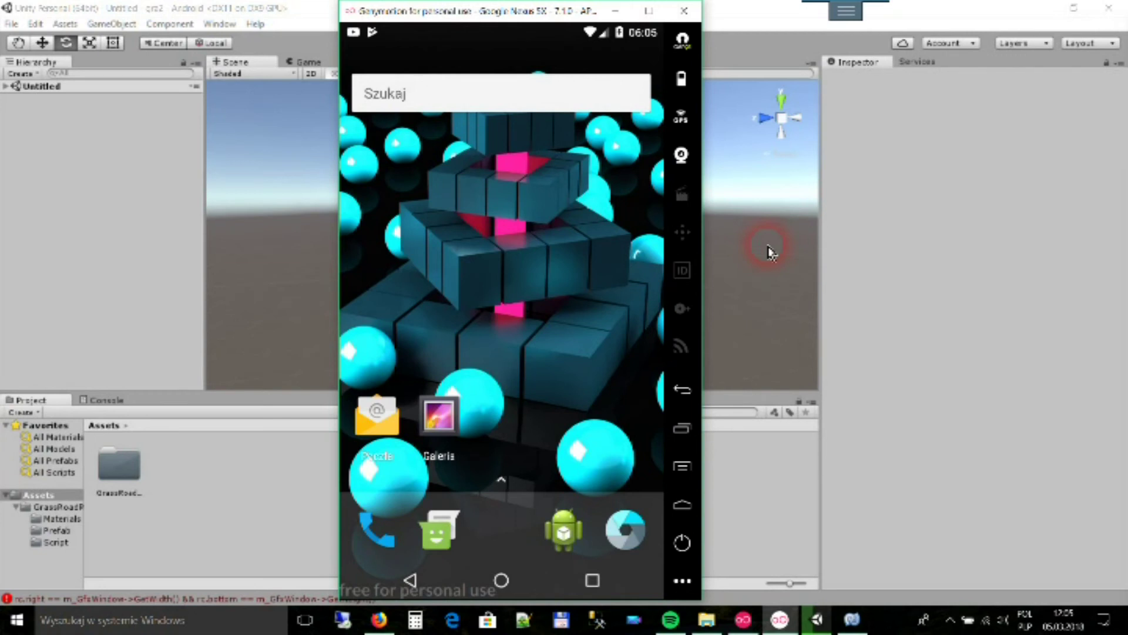
{"action": "left_click_drag", "start_coordinate": [505, 21], "coordinate": [748, 21]}
{"action": "left_click_drag", "start_coordinate": [549, 189], "coordinate": [491, 192]}
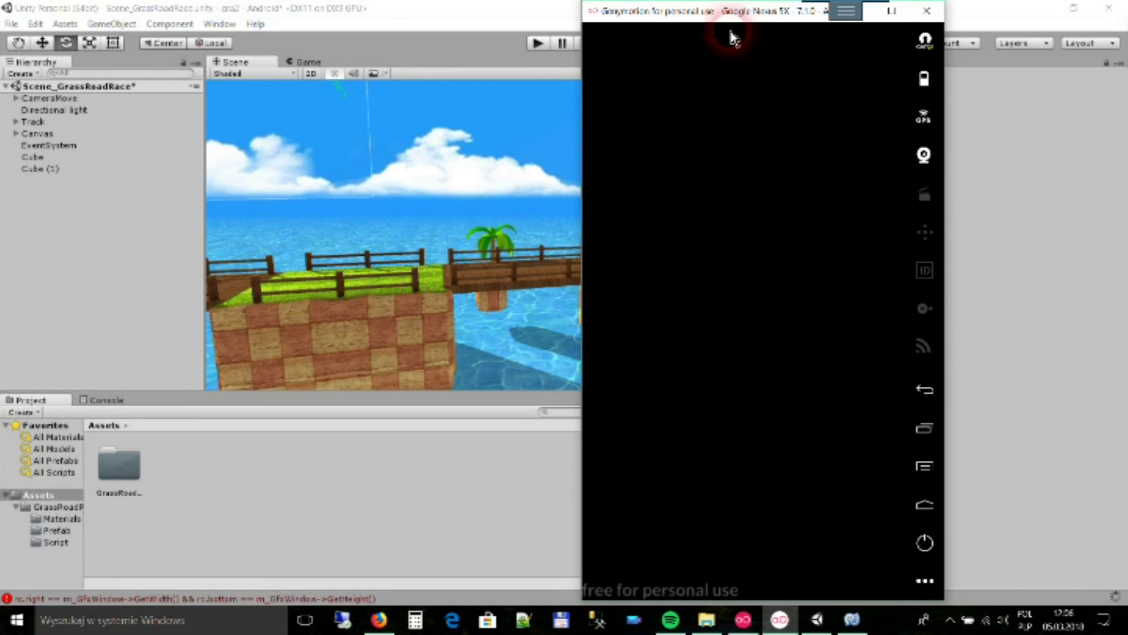
{"action": "left_click_drag", "start_coordinate": [731, 10], "coordinate": [570, 11]}
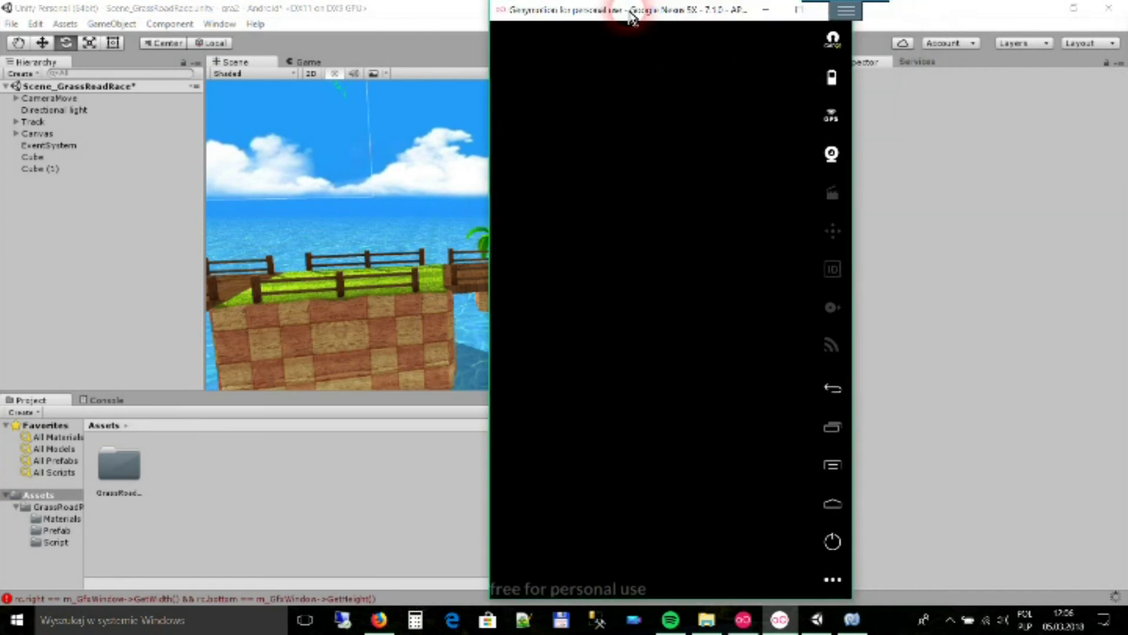
Minimise Unity and MonoDevelop and bring up the screen recorder's controls from the system tray
{"action": "left_click", "coordinate": [1050, 10]}
{"action": "left_click", "coordinate": [1050, 9]}
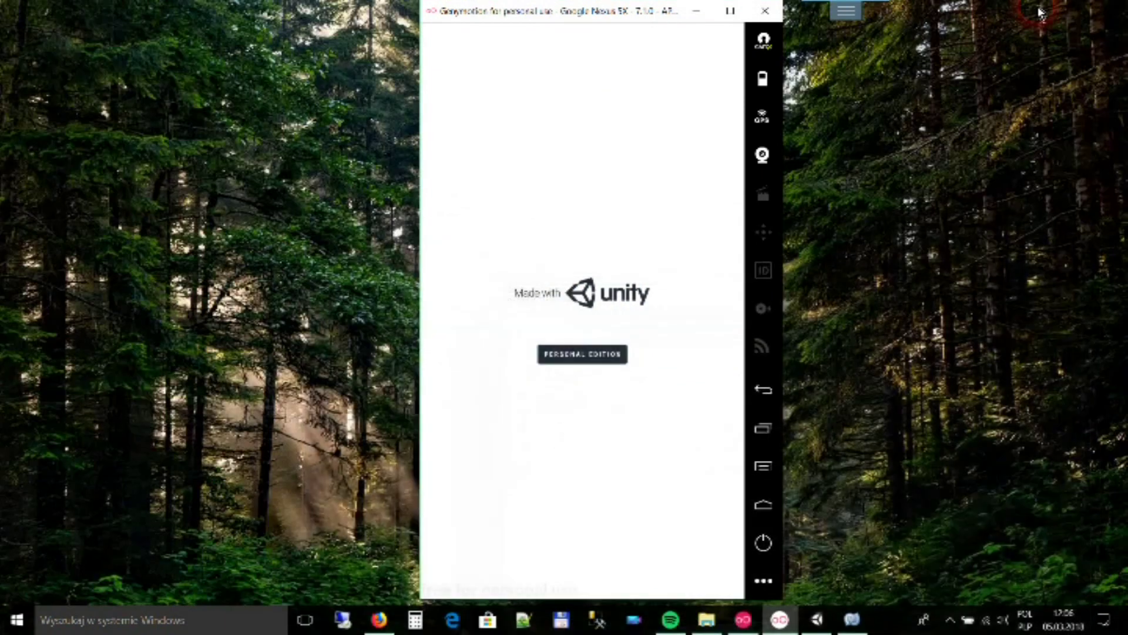
{"action": "left_click", "coordinate": [835, 205]}
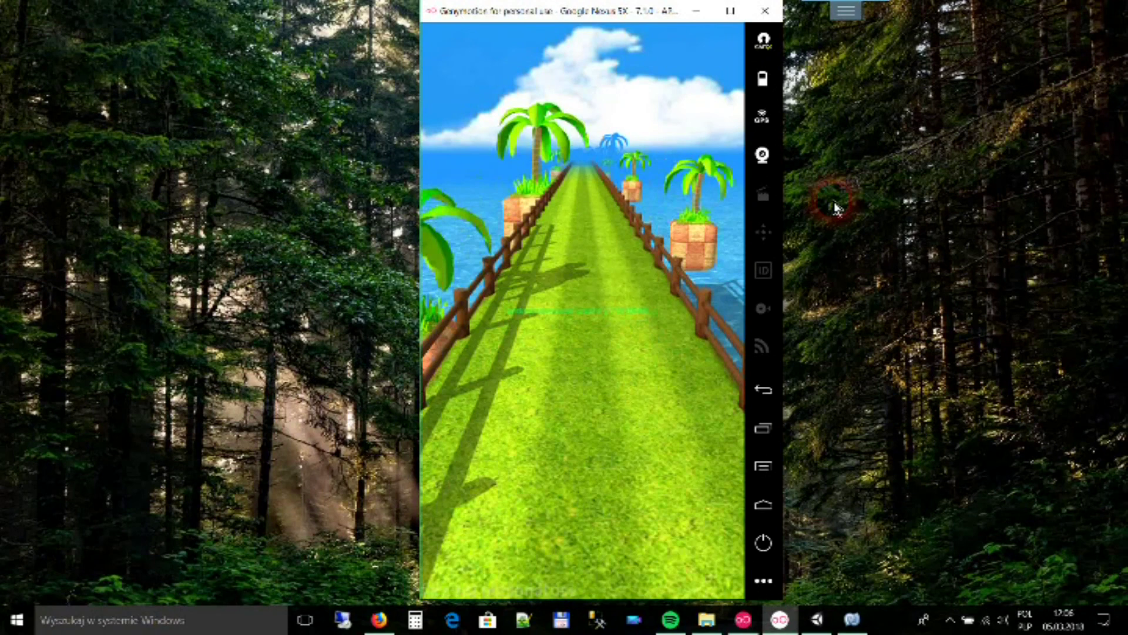
{"action": "mouse_move", "coordinate": [845, 11]}
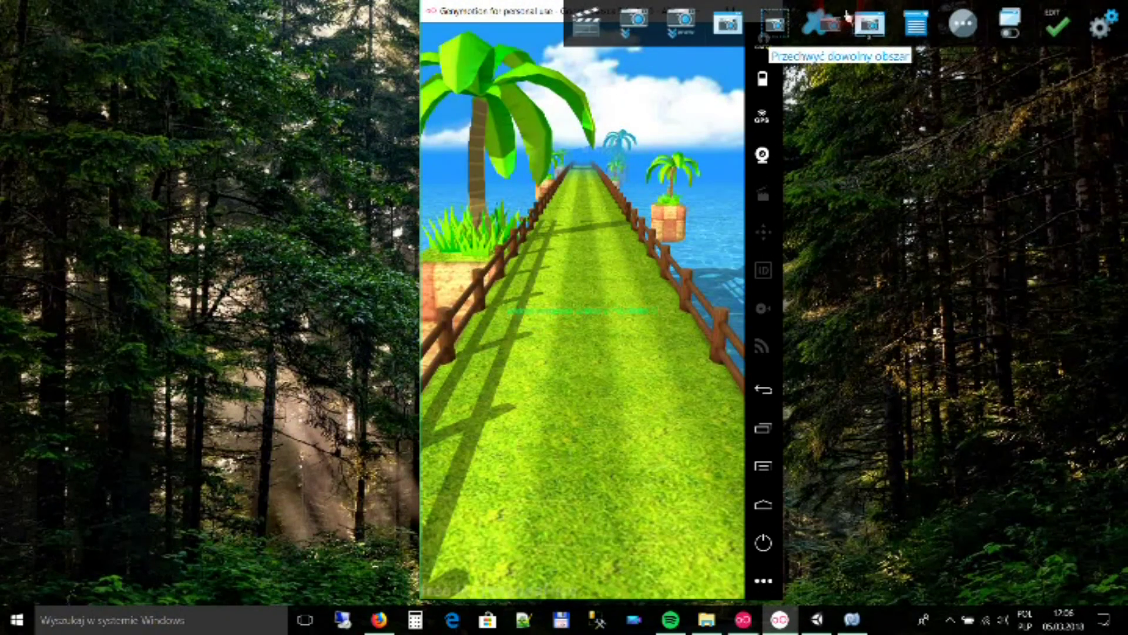
{"action": "left_click", "coordinate": [922, 497]}
{"action": "left_click", "coordinate": [950, 620]}
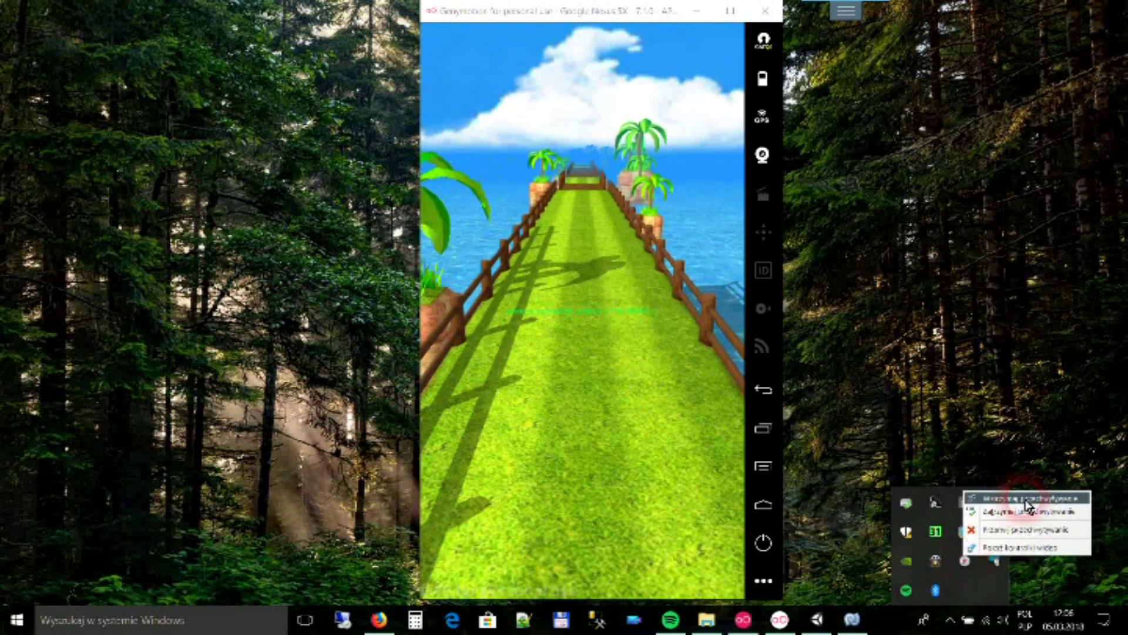
{"action": "left_click", "coordinate": [1022, 547]}
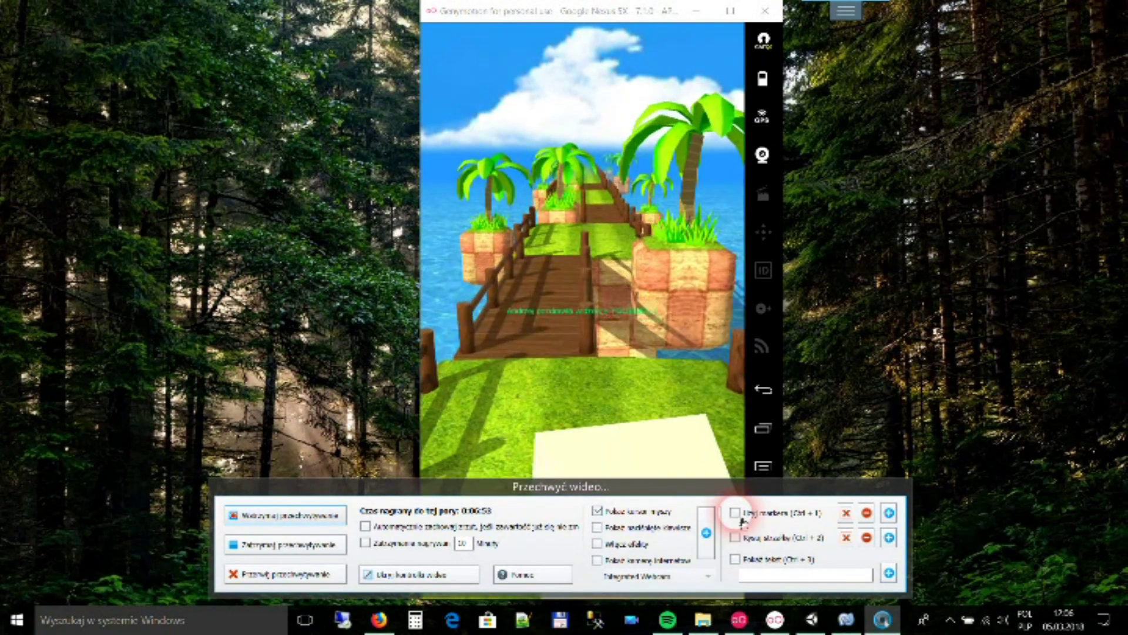
Steer the runner along the grassy track, bridges and curving path in the emulator
{"action": "left_click", "coordinate": [606, 416]}
{"action": "left_click", "coordinate": [604, 417]}
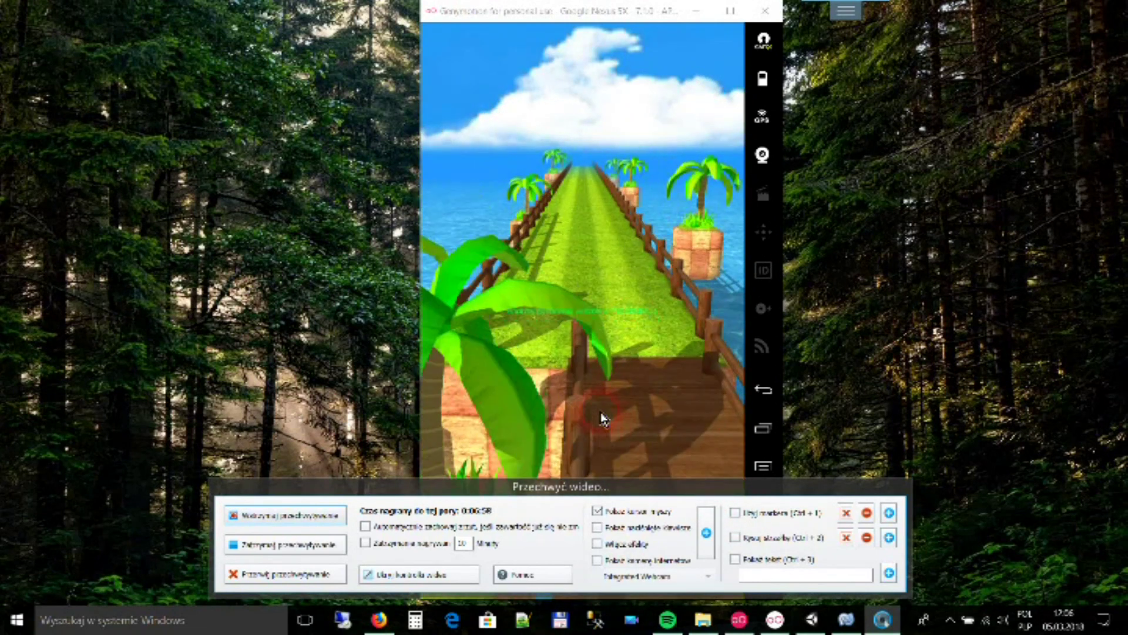
{"action": "left_click", "coordinate": [604, 417]}
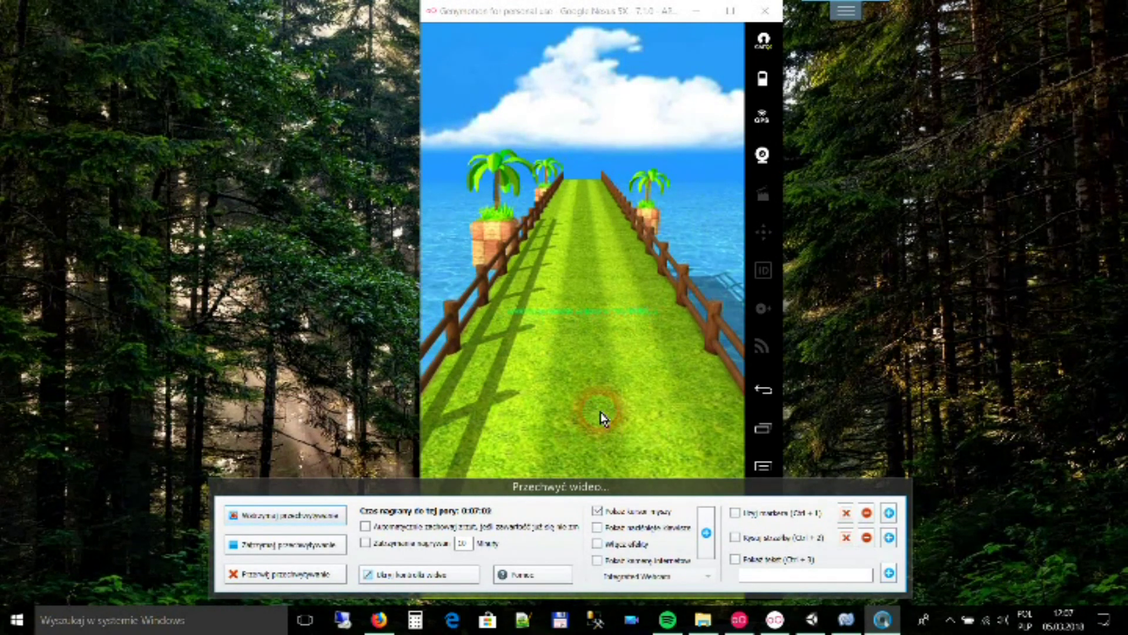
{"action": "left_click", "coordinate": [604, 418]}
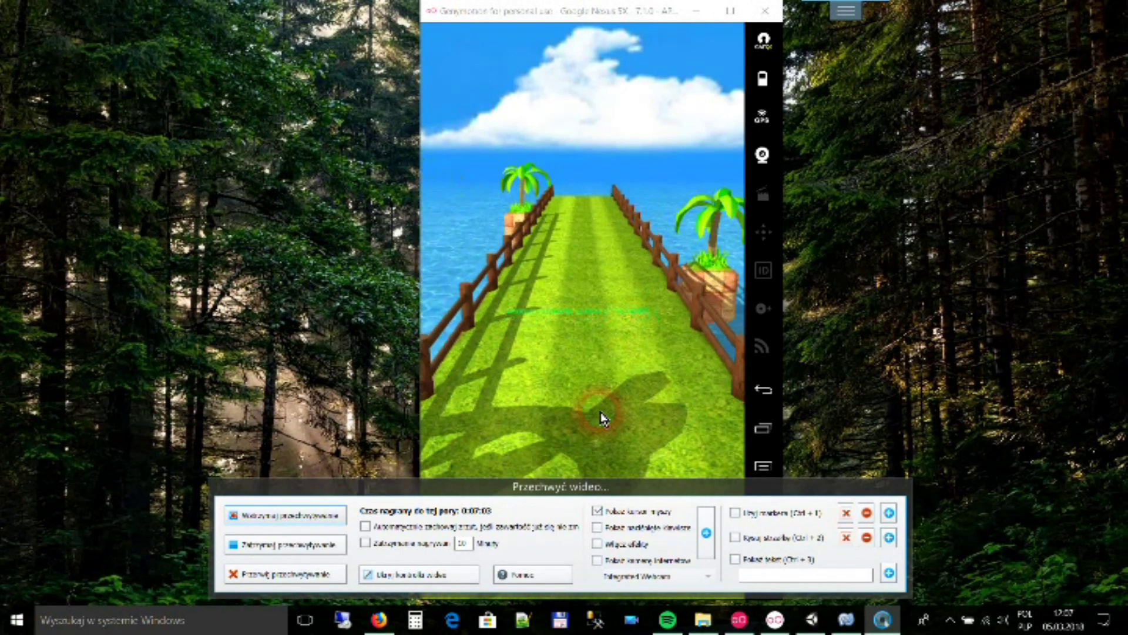